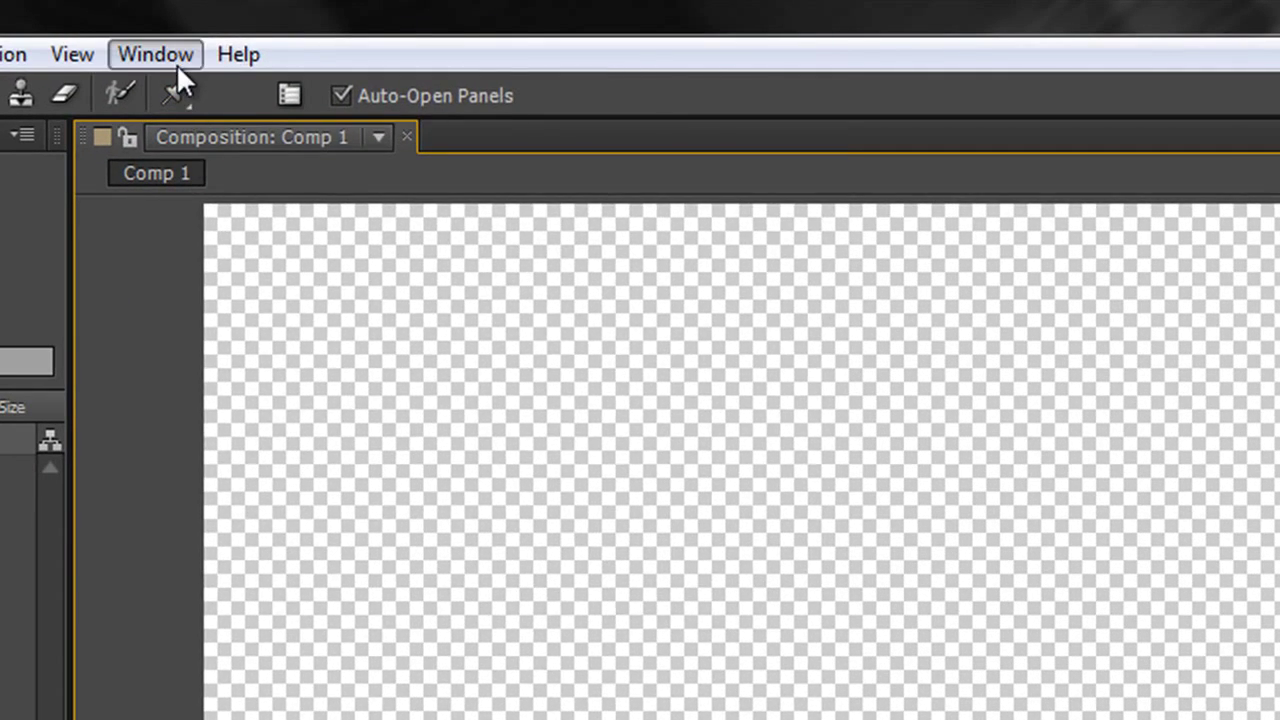
Choose the Text layout from the workspace dropdown at the top right
{"action": "left_click", "coordinate": [224, 45]}
{"action": "mouse_move", "coordinate": [413, 84]}
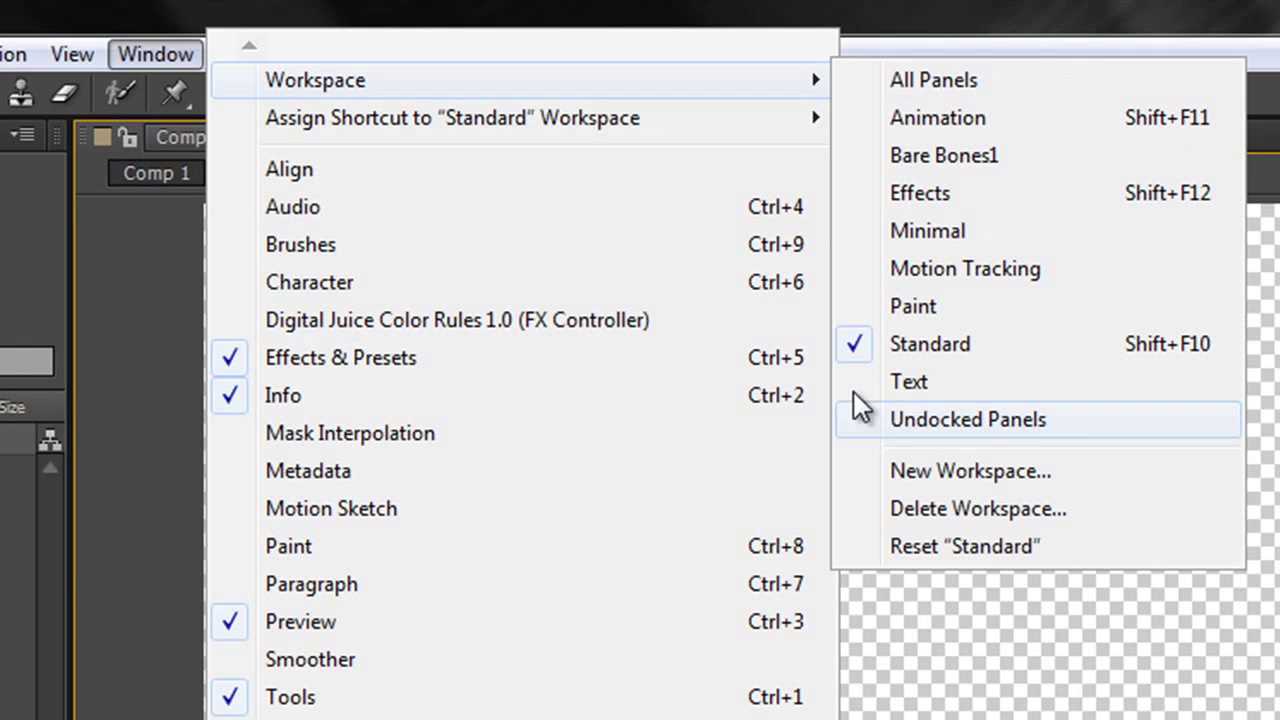
{"action": "key", "text": "Escape"}
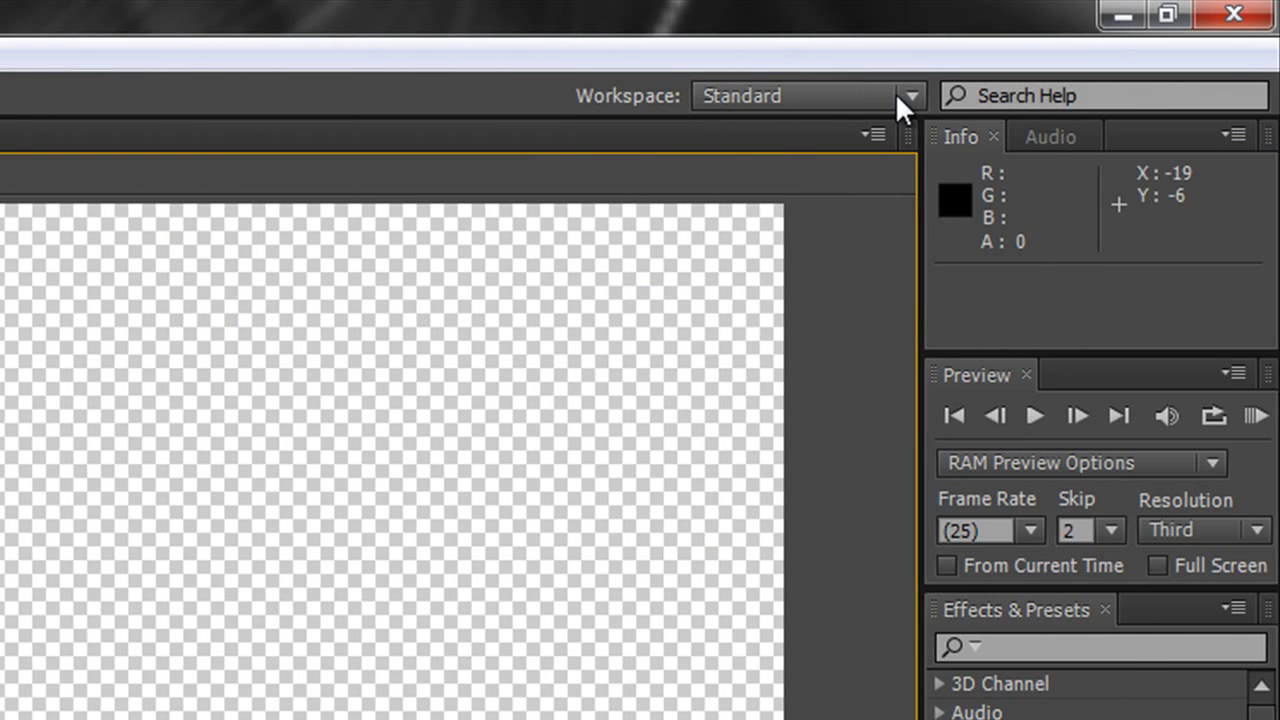
{"action": "left_click", "coordinate": [897, 95]}
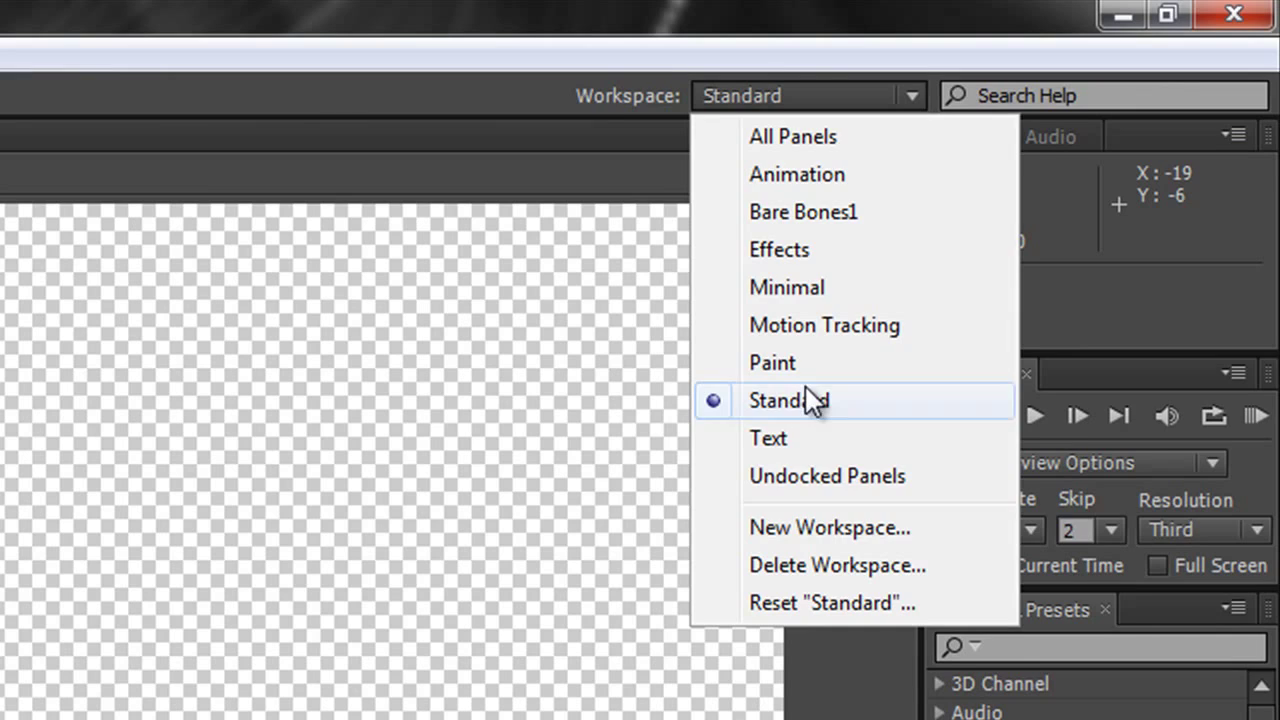
{"action": "left_click", "coordinate": [790, 437]}
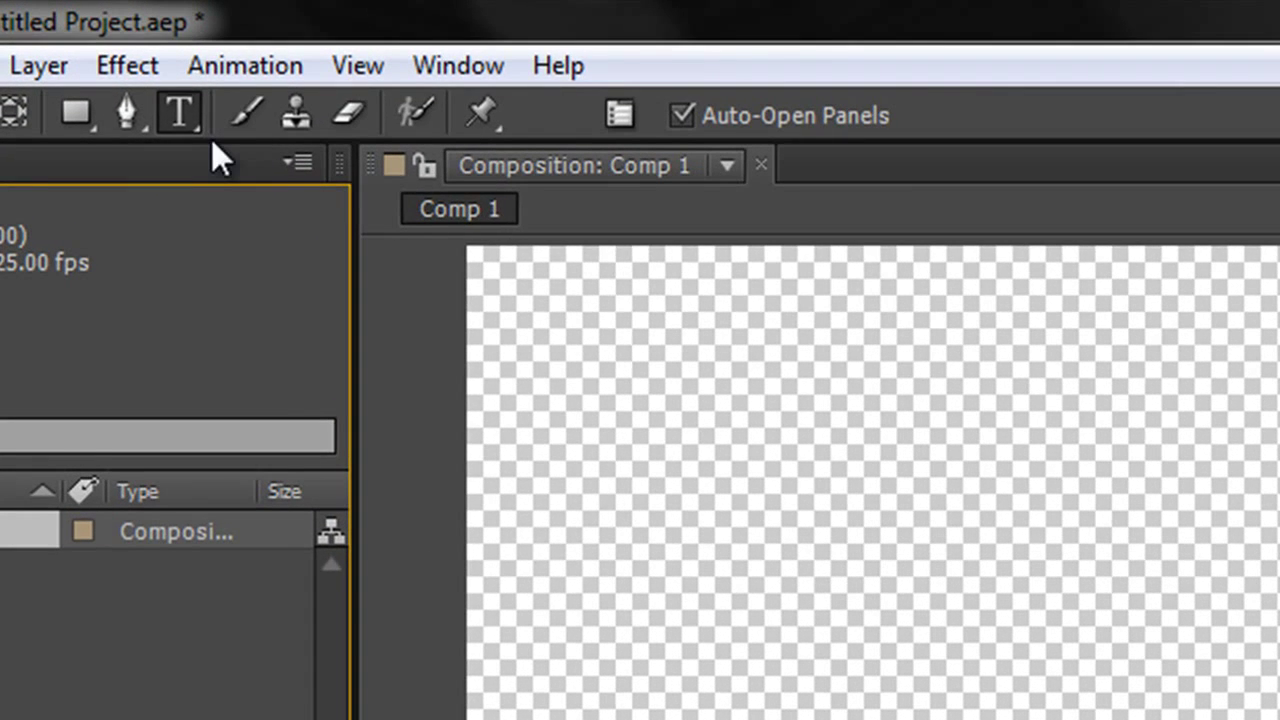
With the Horizontal Type Tool, click on the canvas and type THIS IS POINT TEX as point text
{"action": "left_click", "coordinate": [194, 129]}
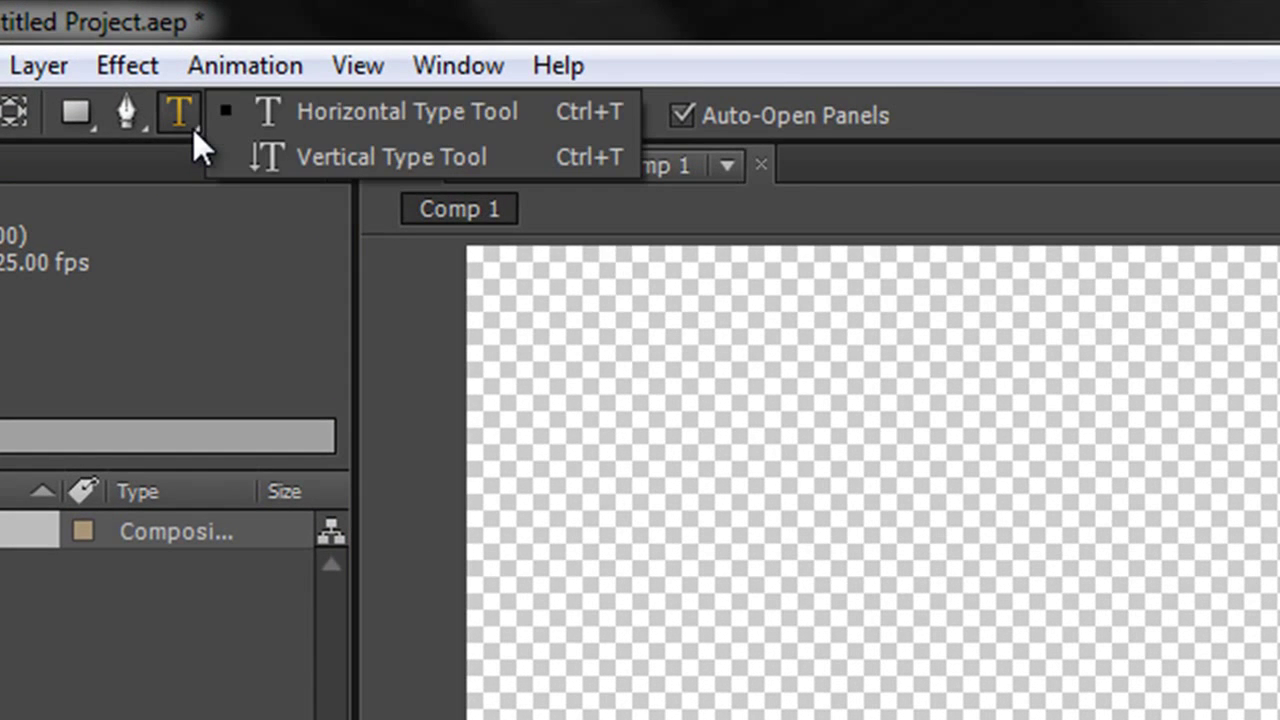
{"action": "left_click", "coordinate": [437, 152]}
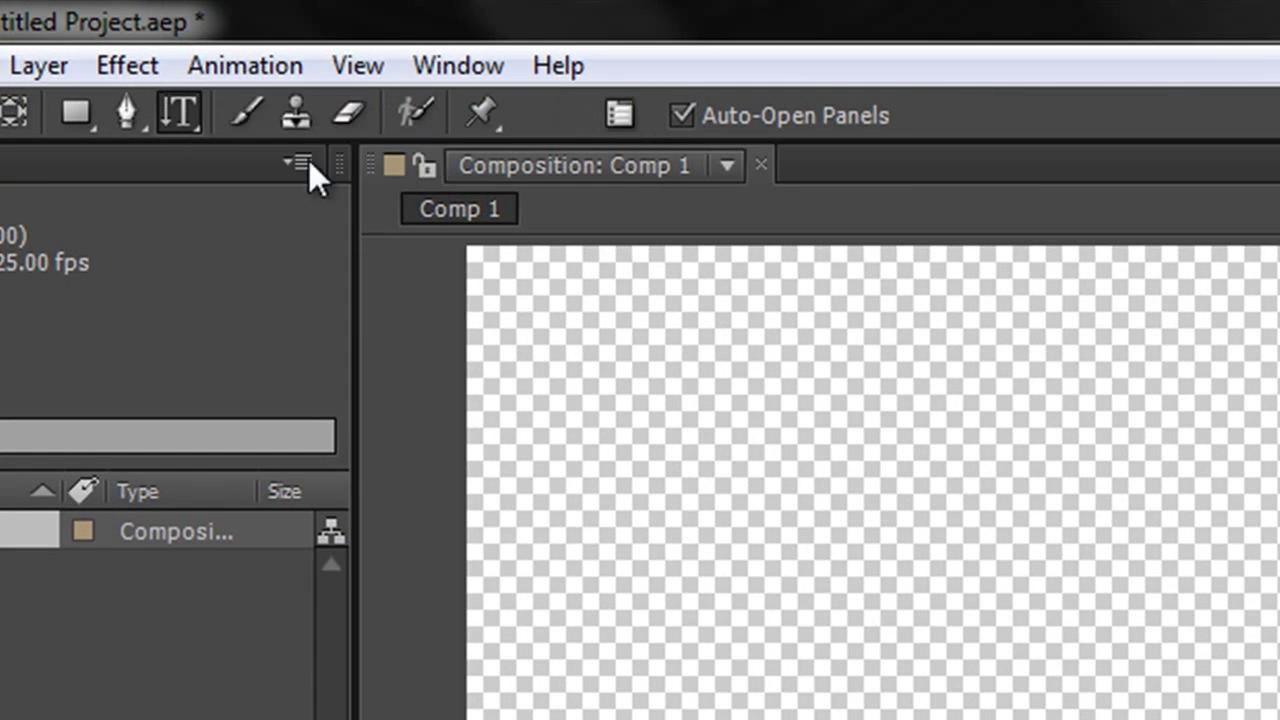
{"action": "left_click", "coordinate": [203, 129]}
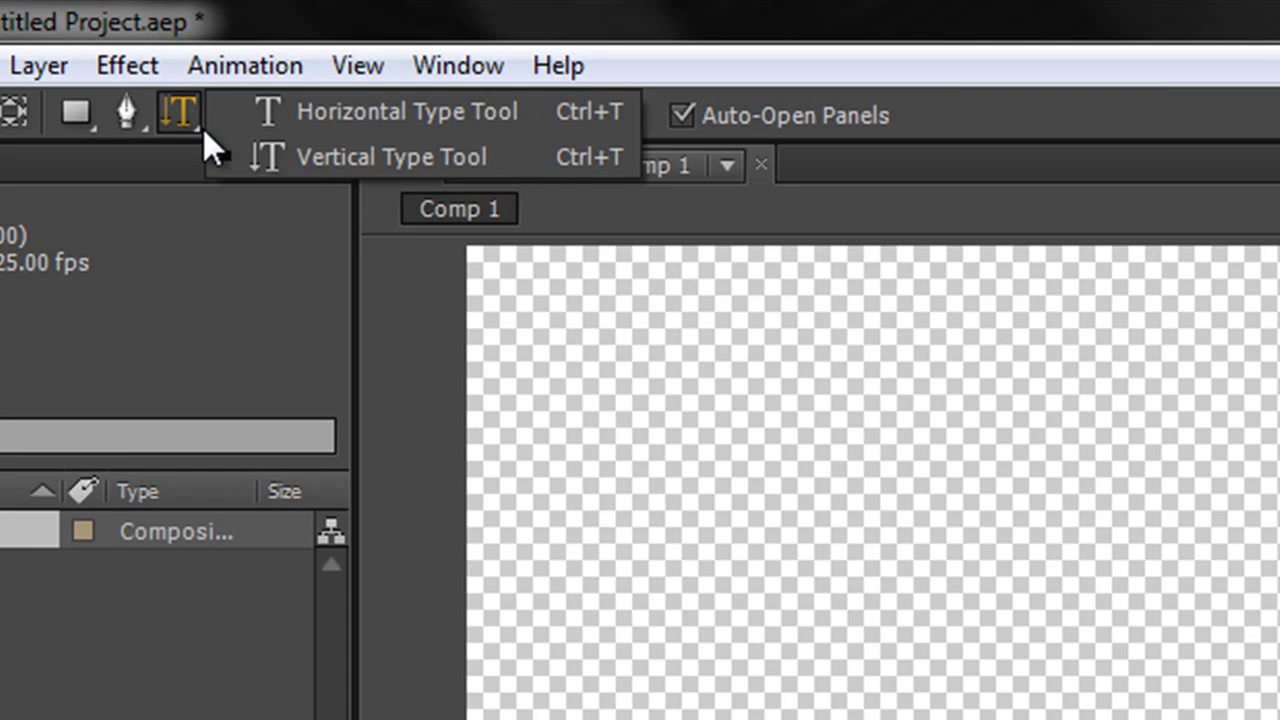
{"action": "left_click", "coordinate": [395, 108]}
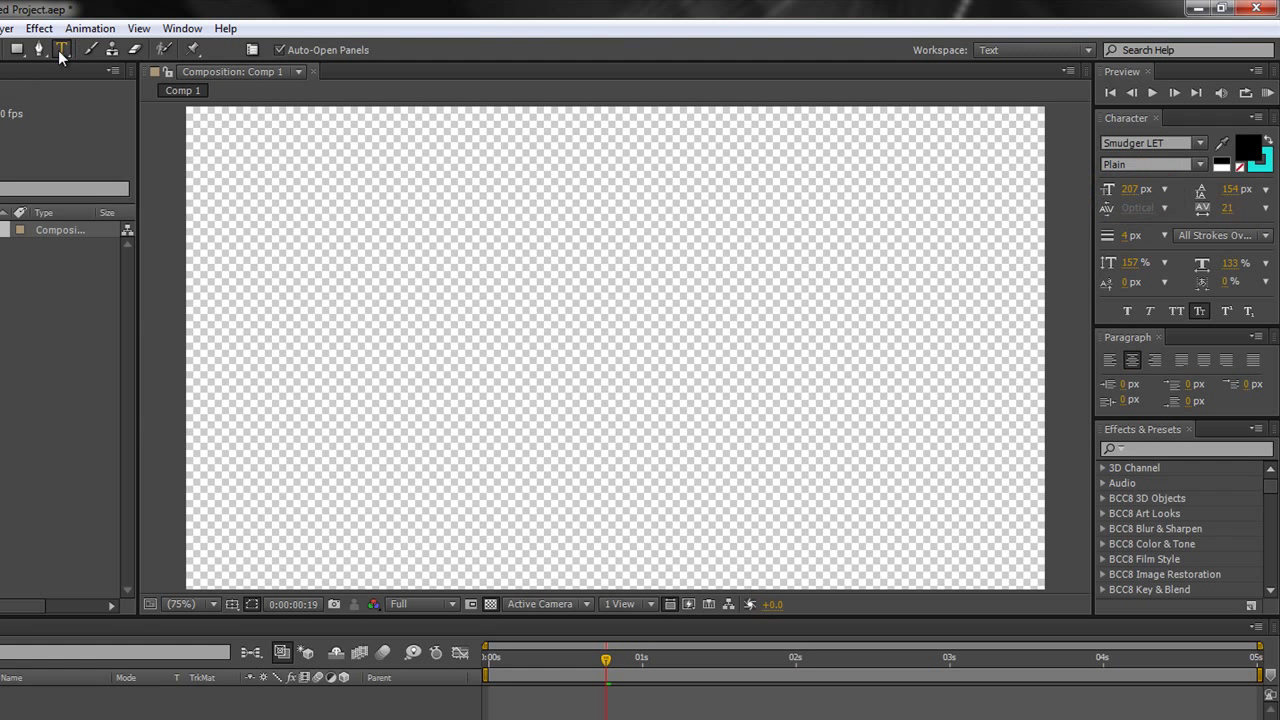
{"action": "left_click", "coordinate": [568, 281]}
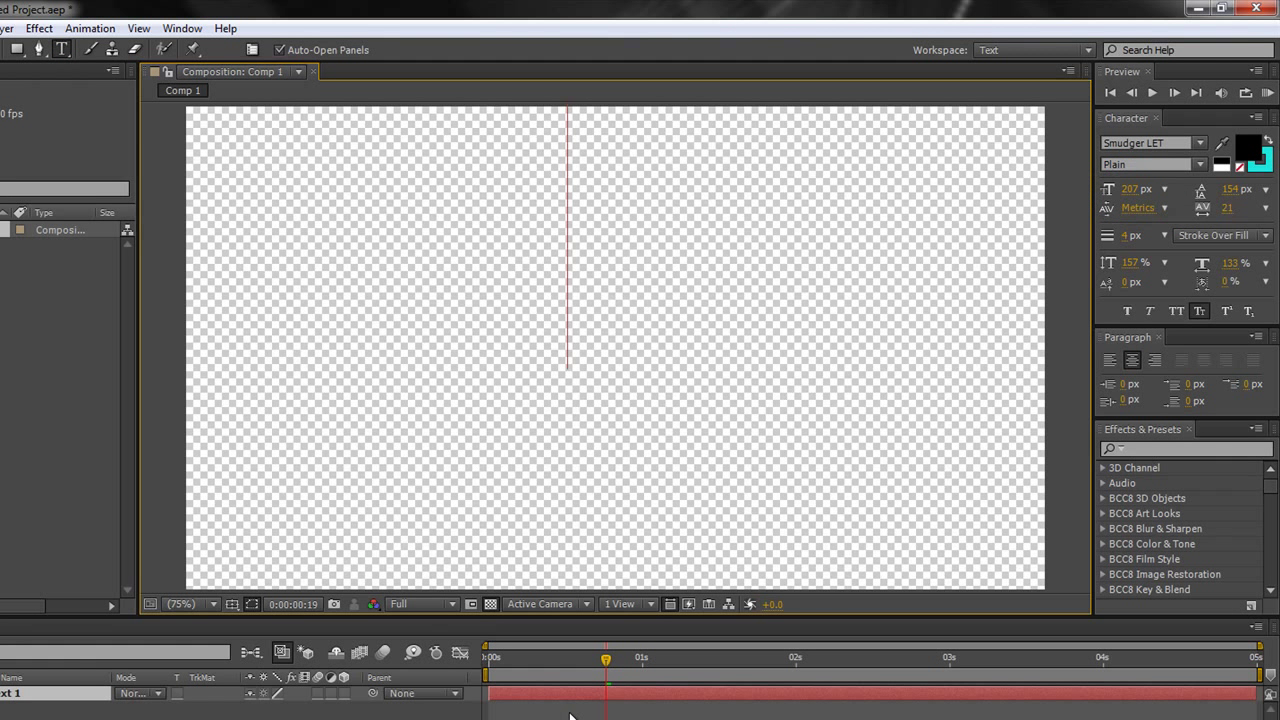
{"action": "type", "text": "THIS IS P"}
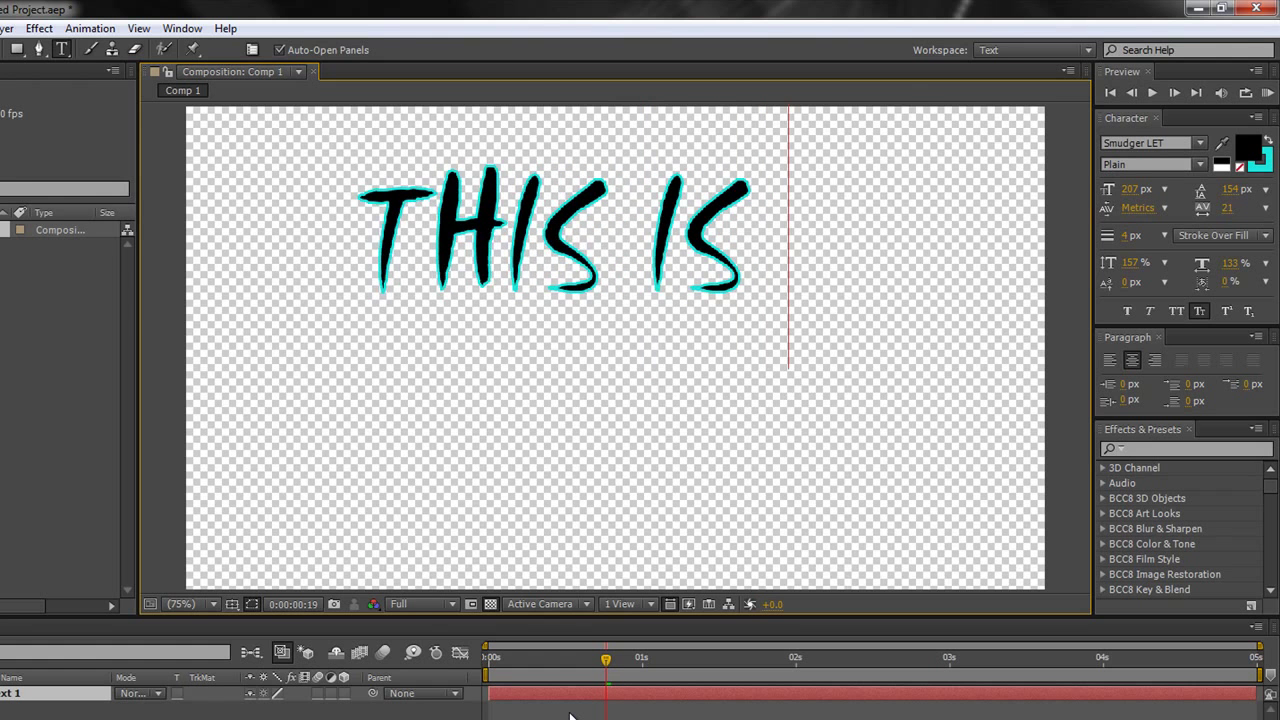
{"action": "type", "text": "OINT TEX"}
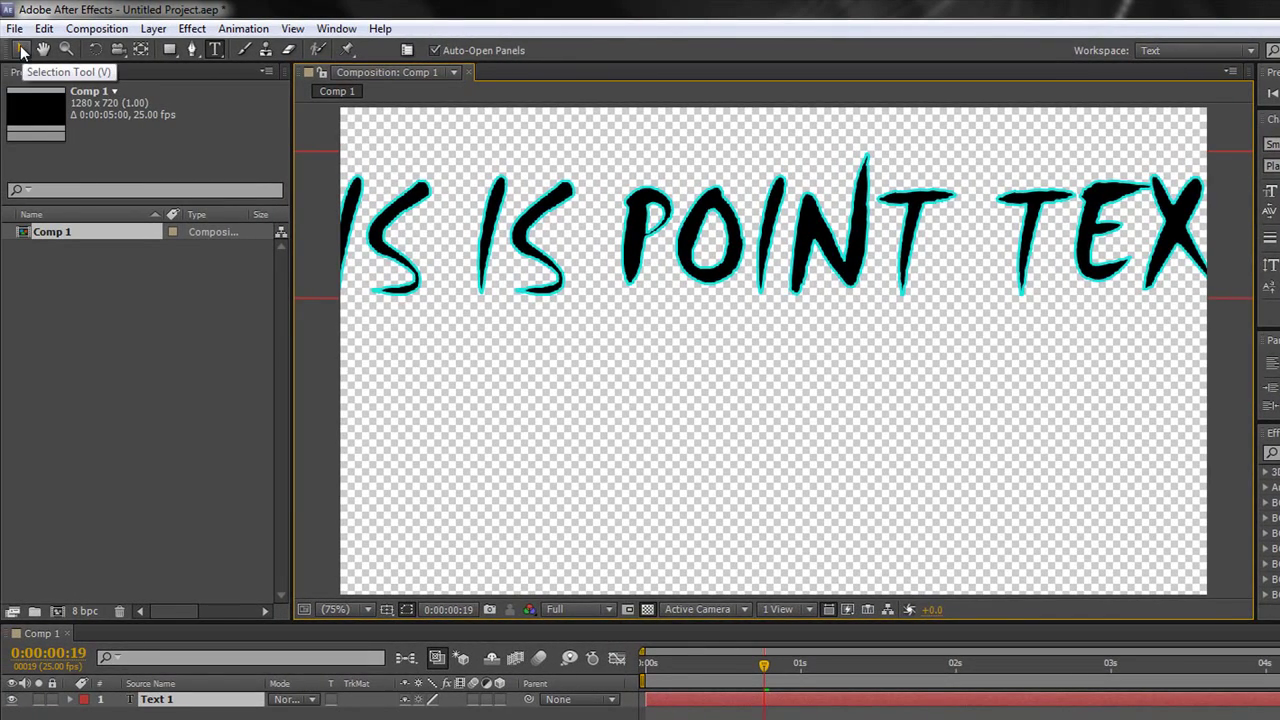
Move the point text lower and shrink its font size from 207 to 167 px
{"action": "left_click", "coordinate": [21, 51]}
{"action": "left_click_drag", "start_coordinate": [550, 245], "coordinate": [680, 253]}
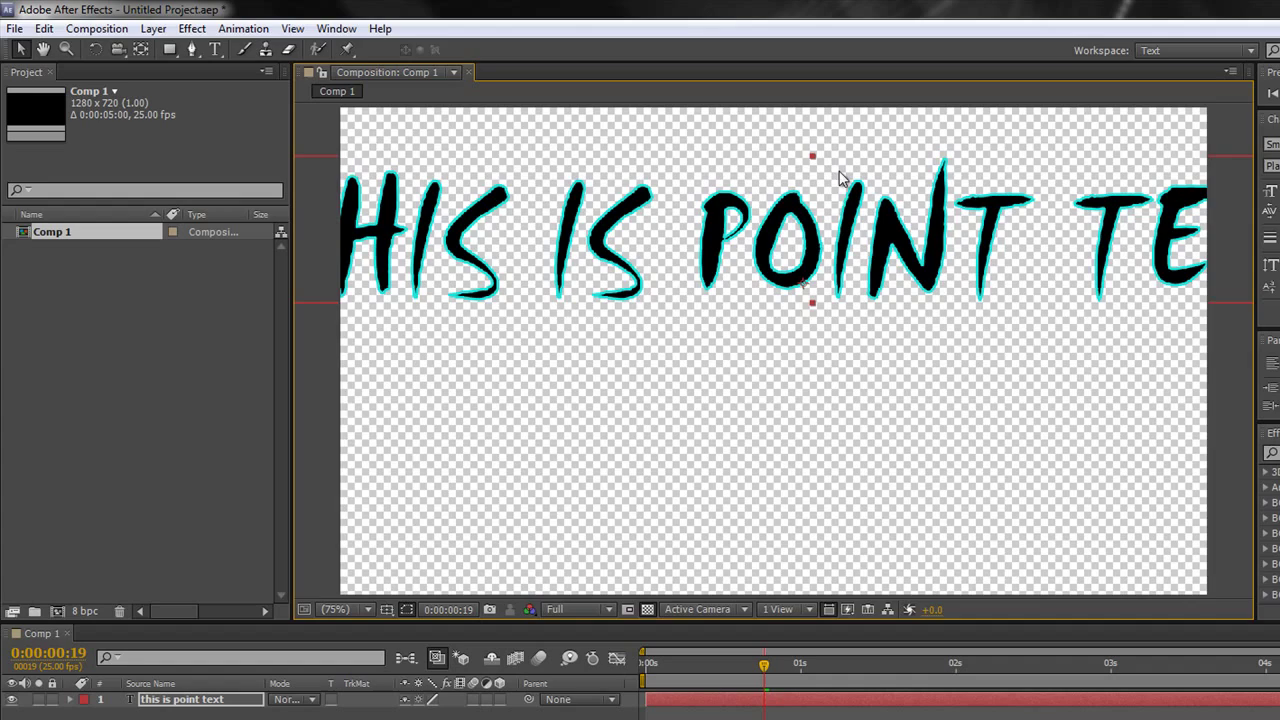
{"action": "double_click", "coordinate": [196, 703]}
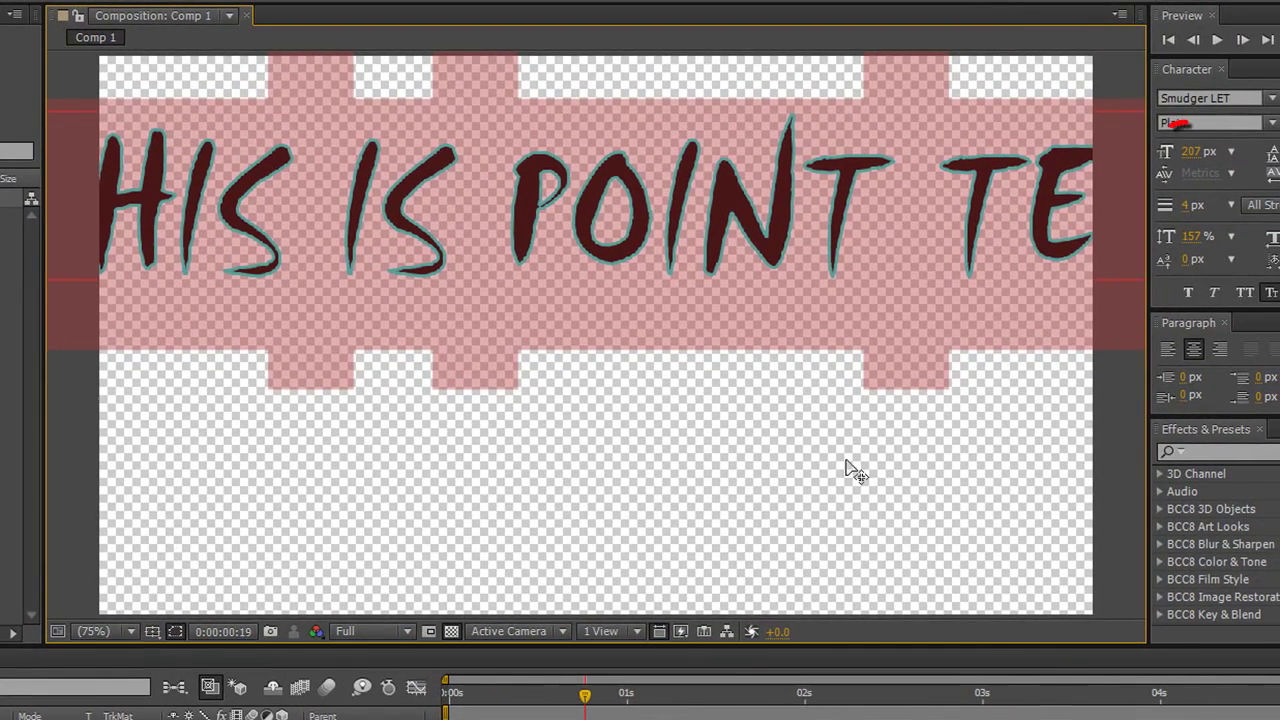
{"action": "mouse_move", "coordinate": [1197, 155]}
{"action": "left_mouse_down"}
{"action": "mouse_move", "coordinate": [1122, 157]}
{"action": "mouse_move", "coordinate": [1133, 156]}
{"action": "left_mouse_up"}
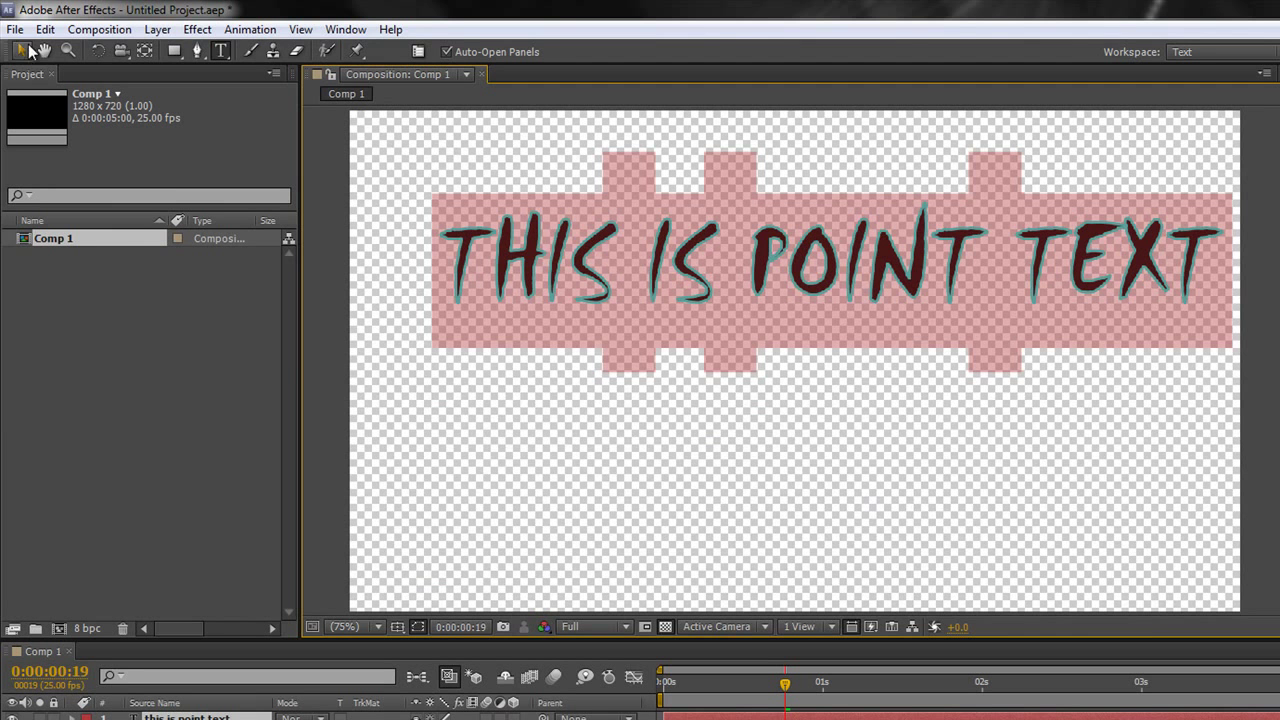
Undo the accidental text replacement, commit the text, and nudge it slightly left
{"action": "type", "text": "v"}
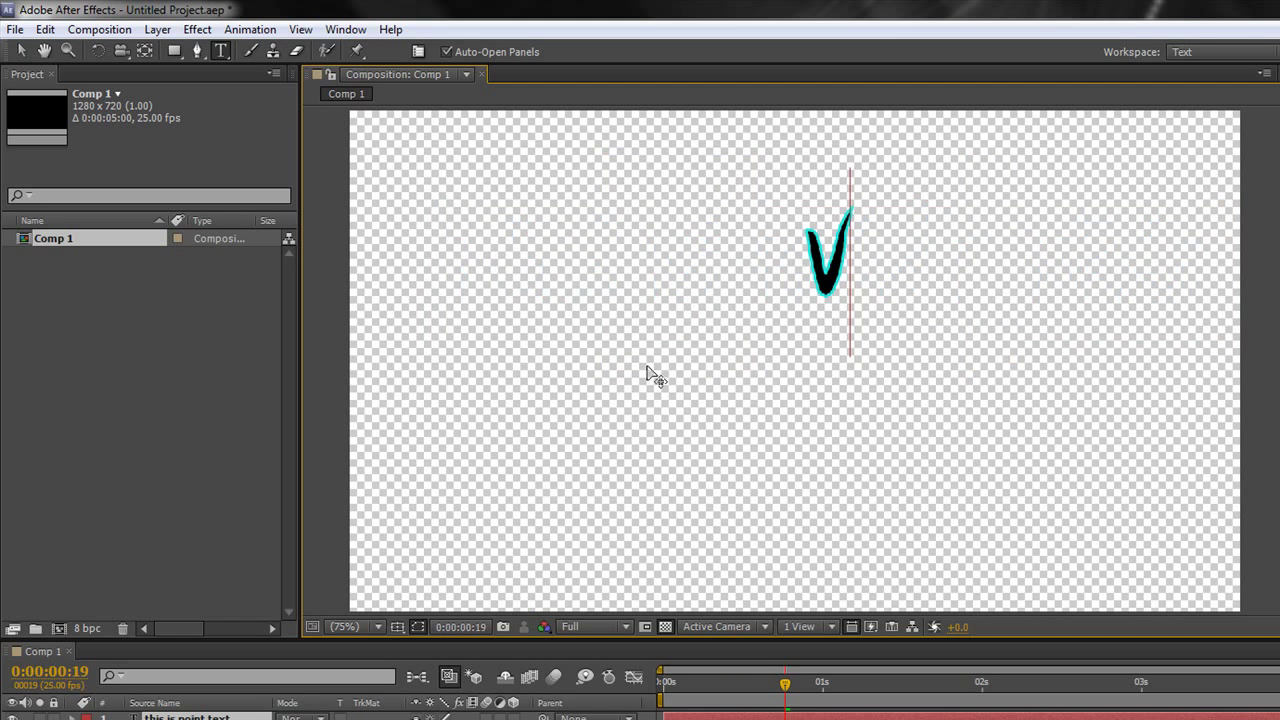
{"action": "left_click", "coordinate": [45, 29]}
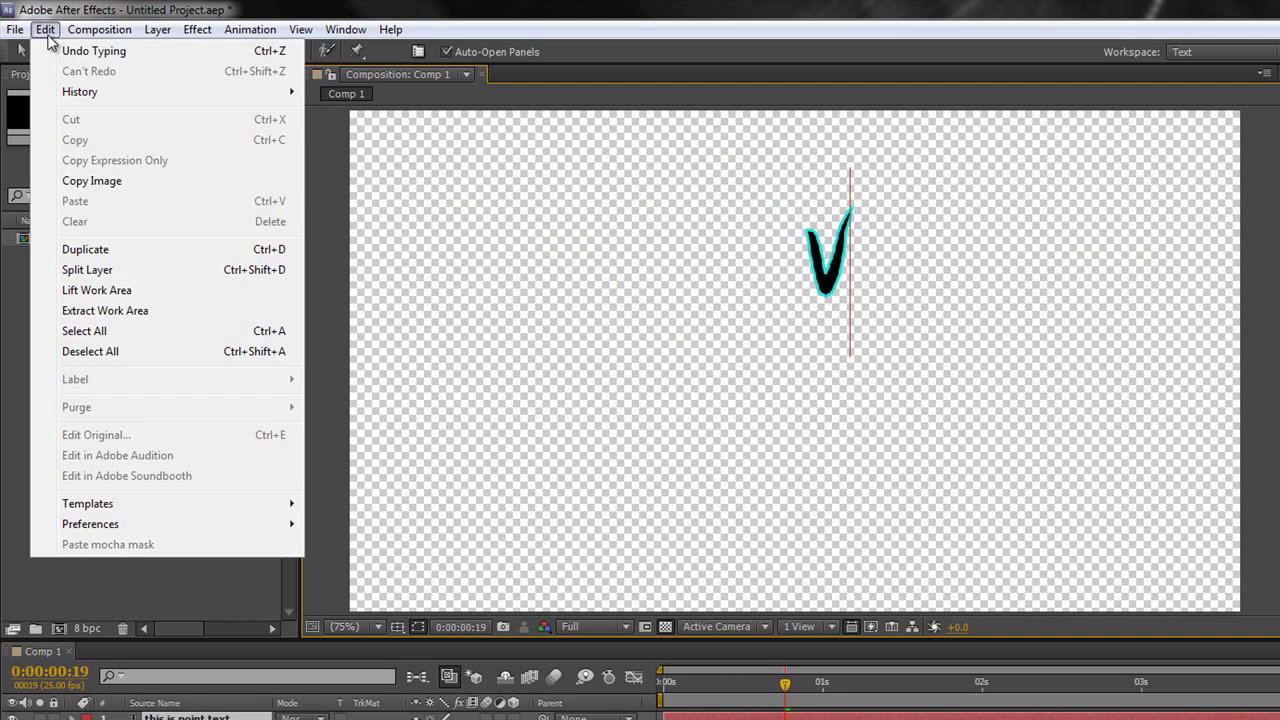
{"action": "left_click", "coordinate": [62, 47]}
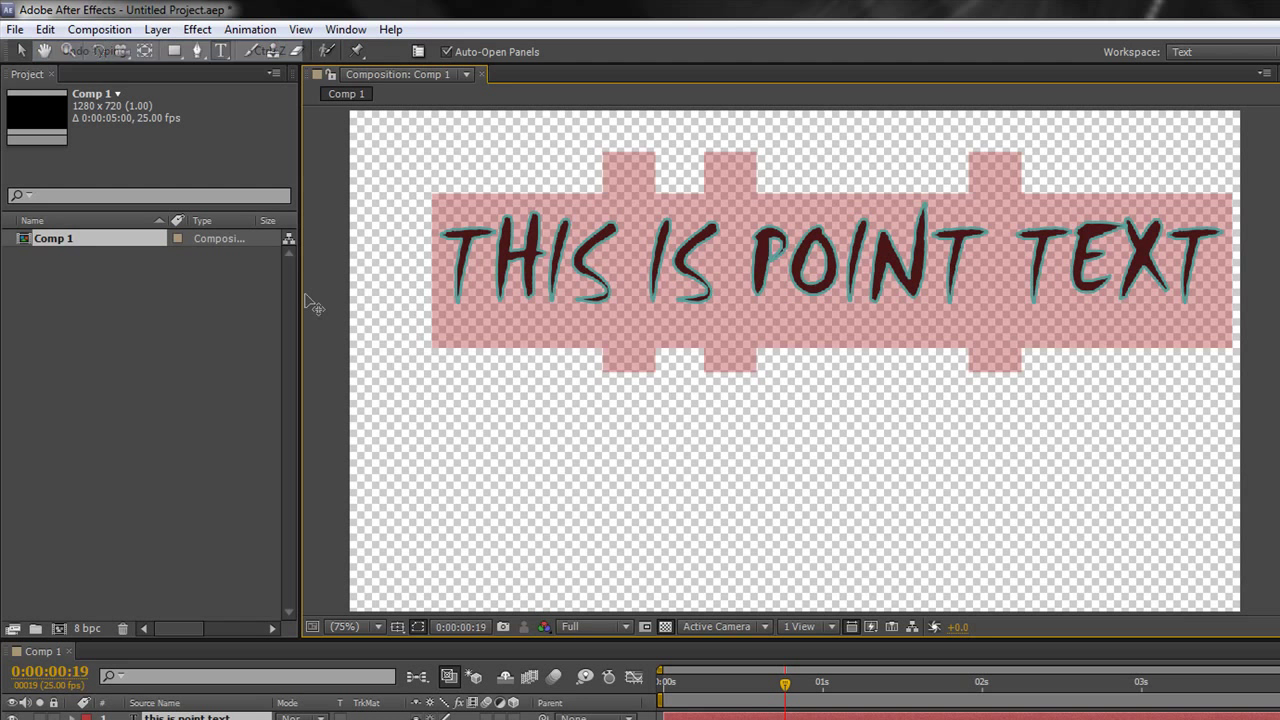
{"action": "left_click", "coordinate": [548, 383]}
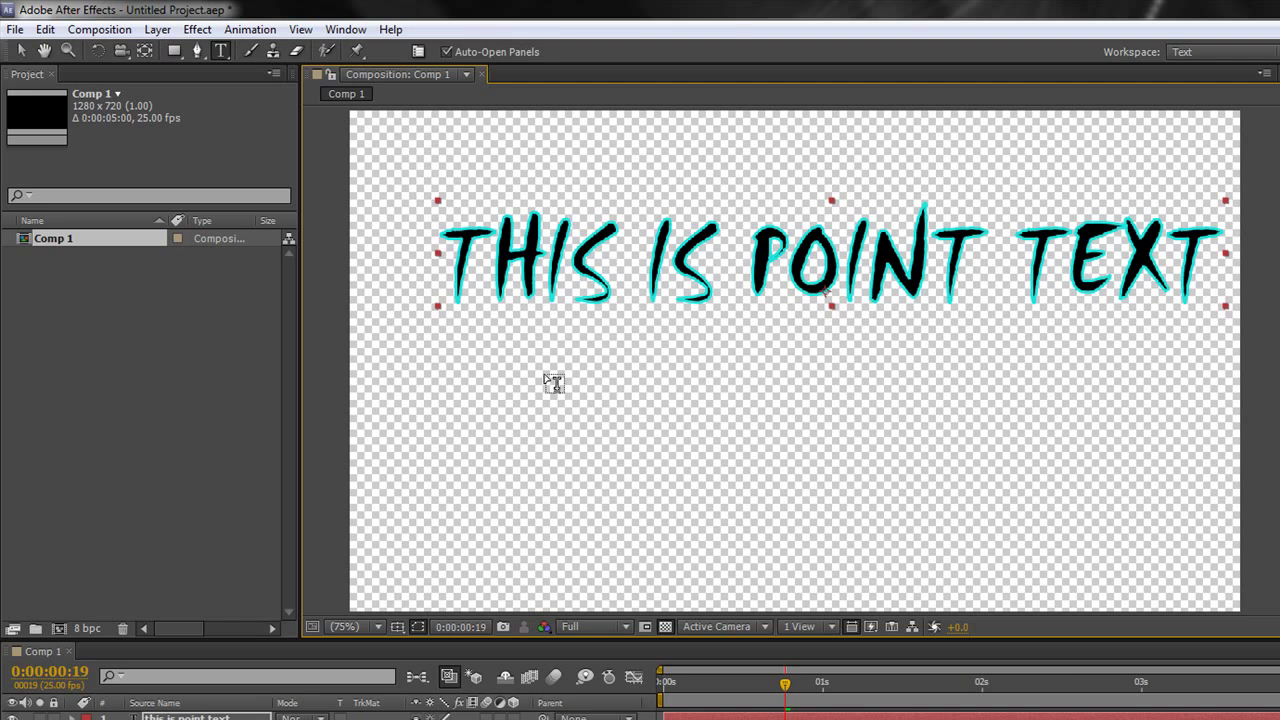
{"action": "key", "text": "v"}
{"action": "left_click_drag", "start_coordinate": [858, 252], "coordinate": [820, 251]}
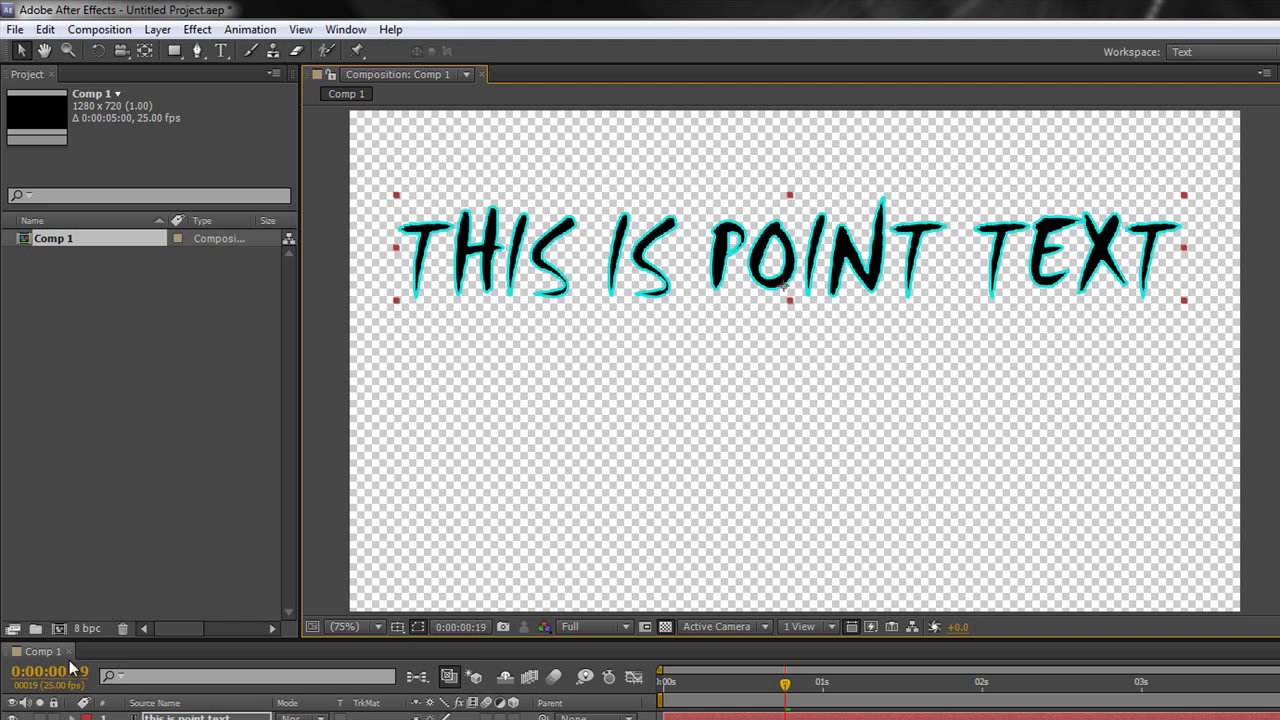
Hide the point text layer and draw out an area text box with the Type tool
{"action": "left_click", "coordinate": [12, 717]}
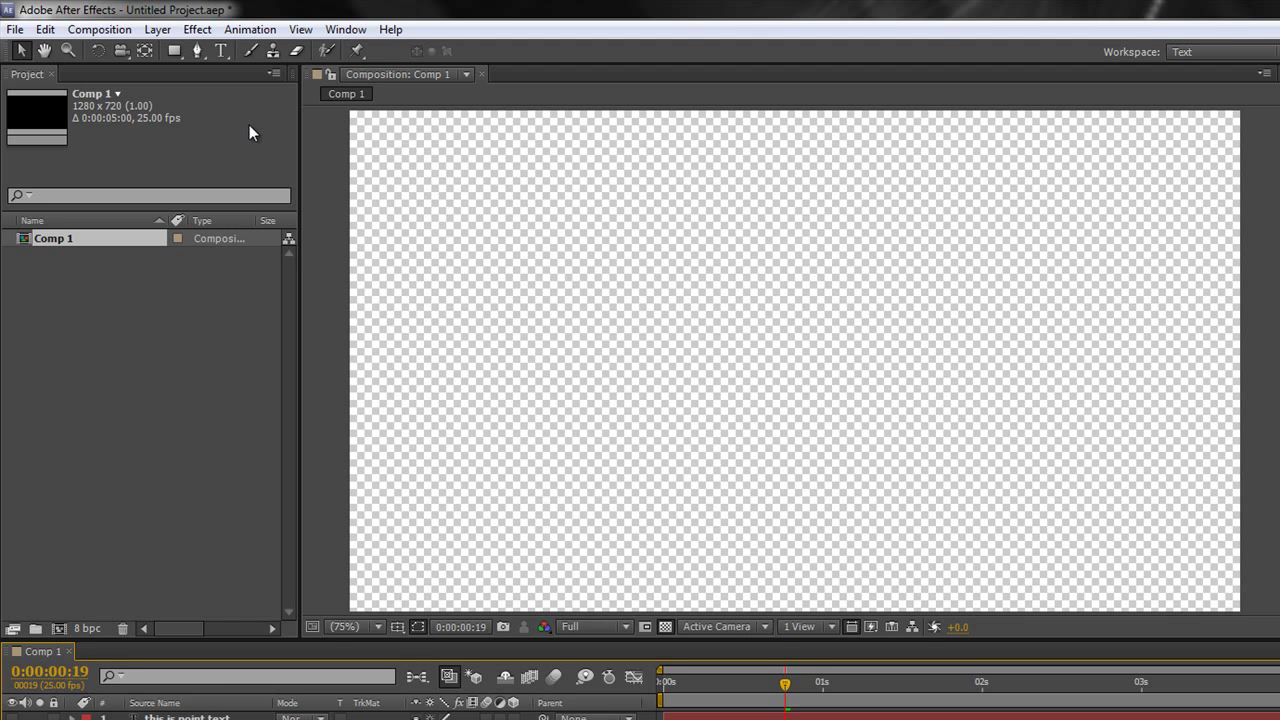
{"action": "left_click", "coordinate": [222, 52]}
{"action": "left_click_drag", "start_coordinate": [520, 230], "coordinate": [760, 407]}
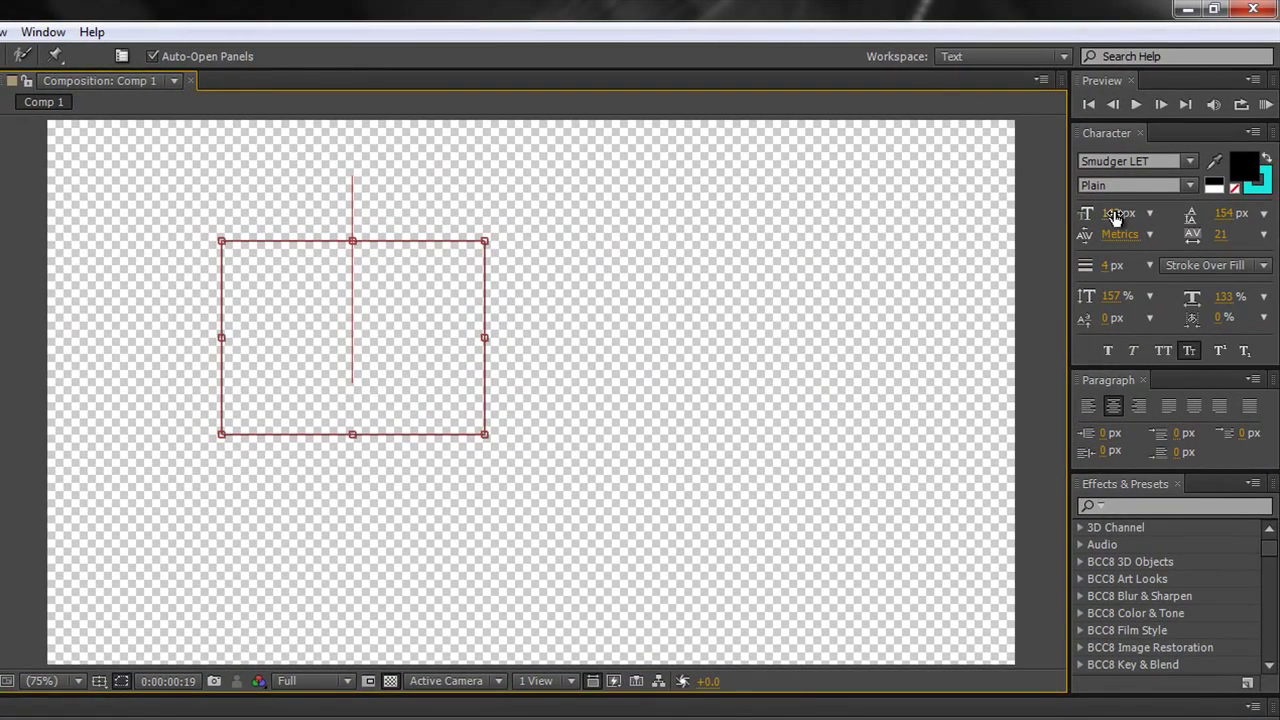
Set the font size to 75 px and type This is area type
{"action": "left_click", "coordinate": [1107, 213]}
{"action": "left_click_drag", "start_coordinate": [1107, 215], "coordinate": [1051, 223]}
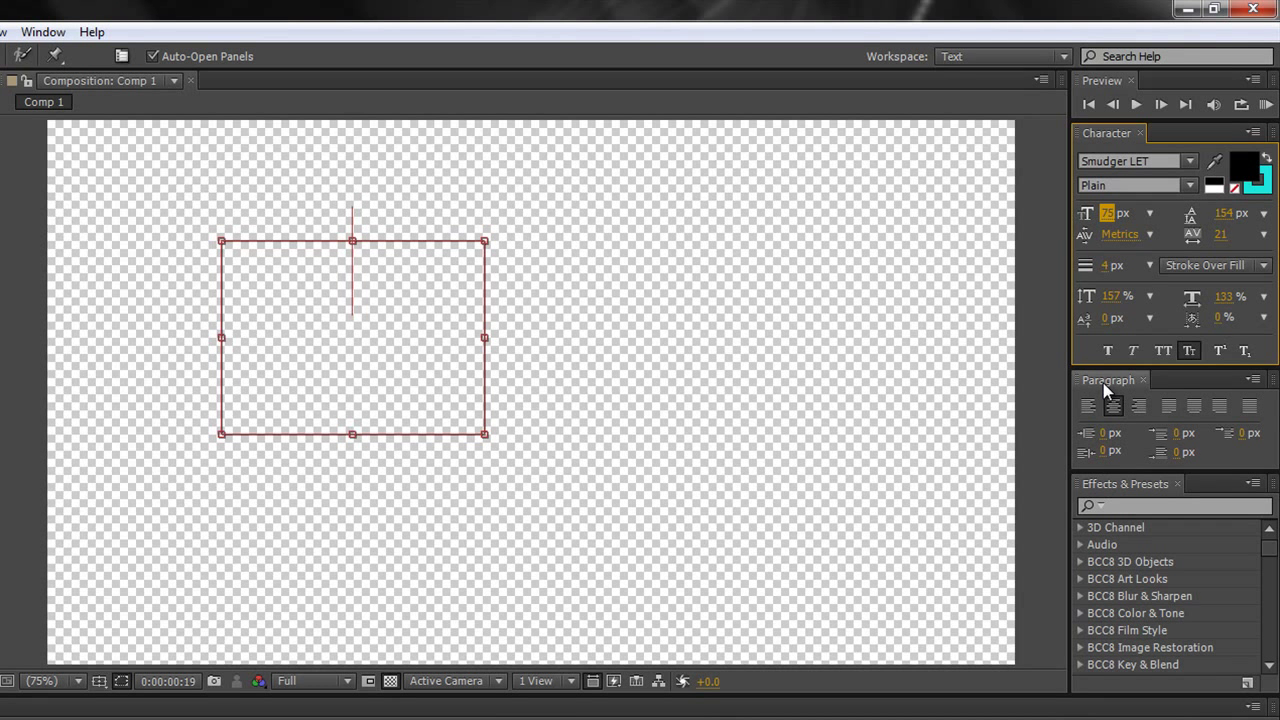
{"action": "type", "text": "This is "}
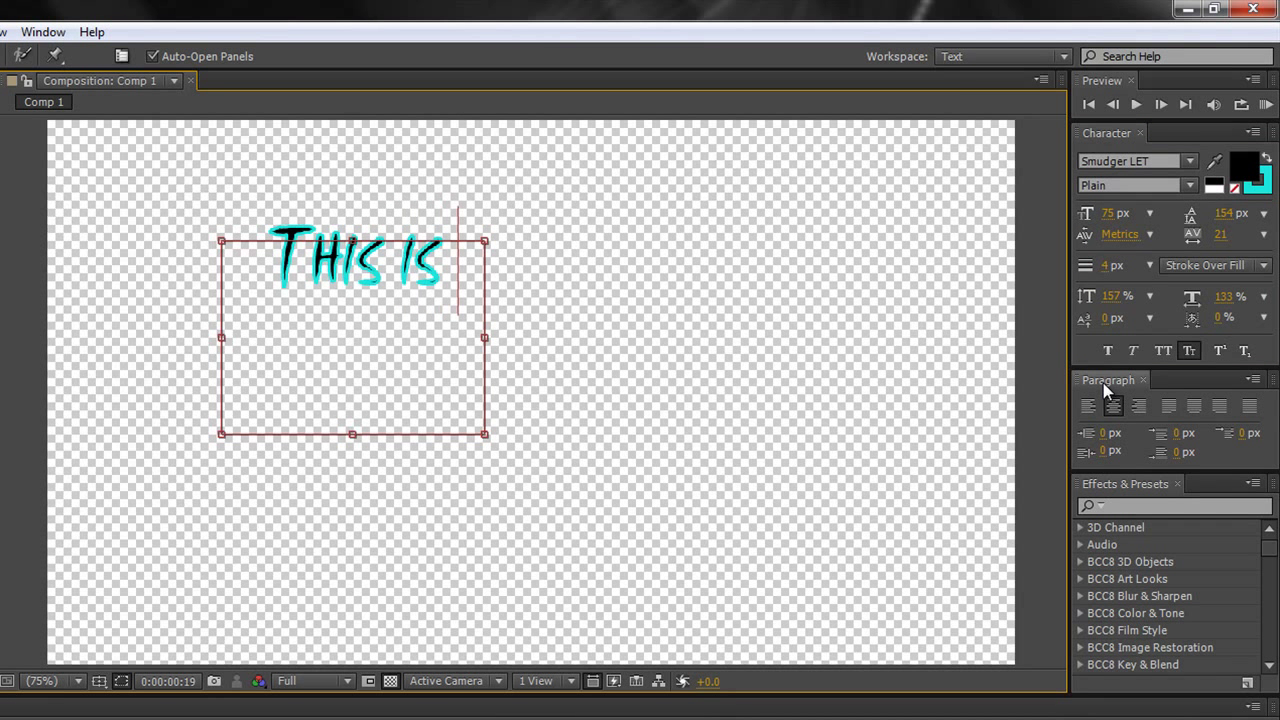
{"action": "type", "text": "area typ"}
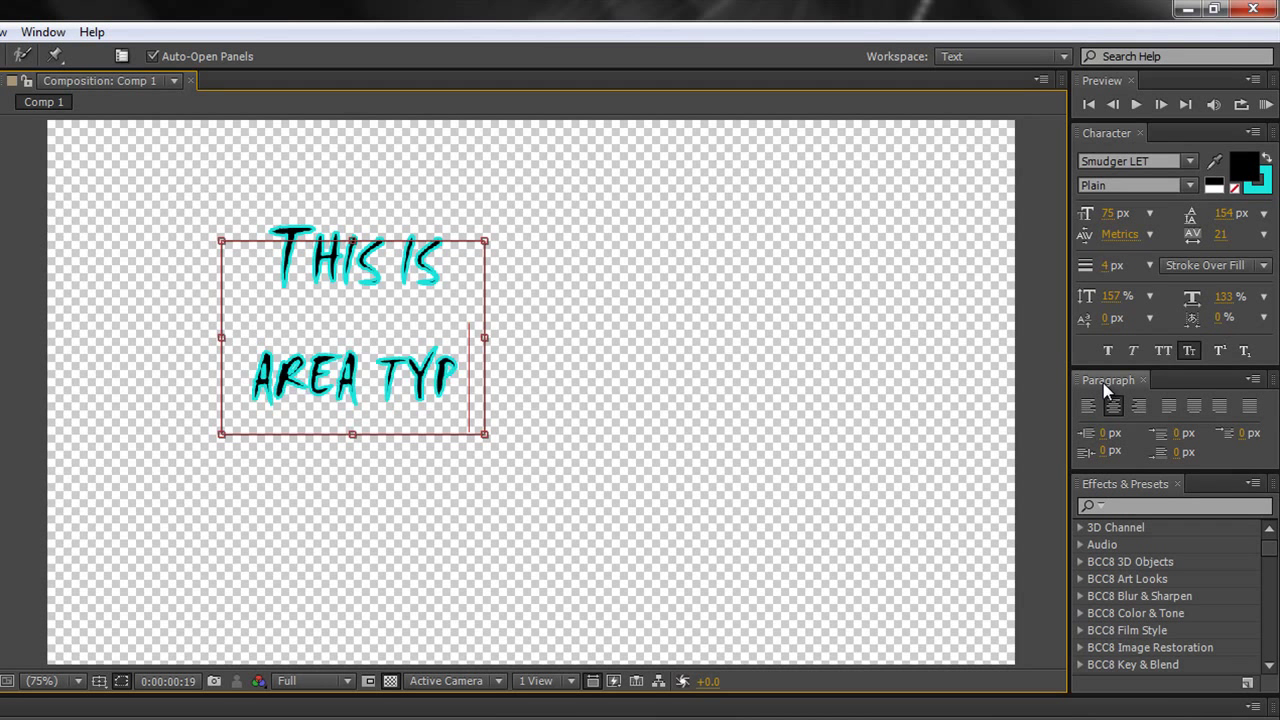
{"action": "type", "text": "e!"}
{"action": "key", "text": "BackSpace"}
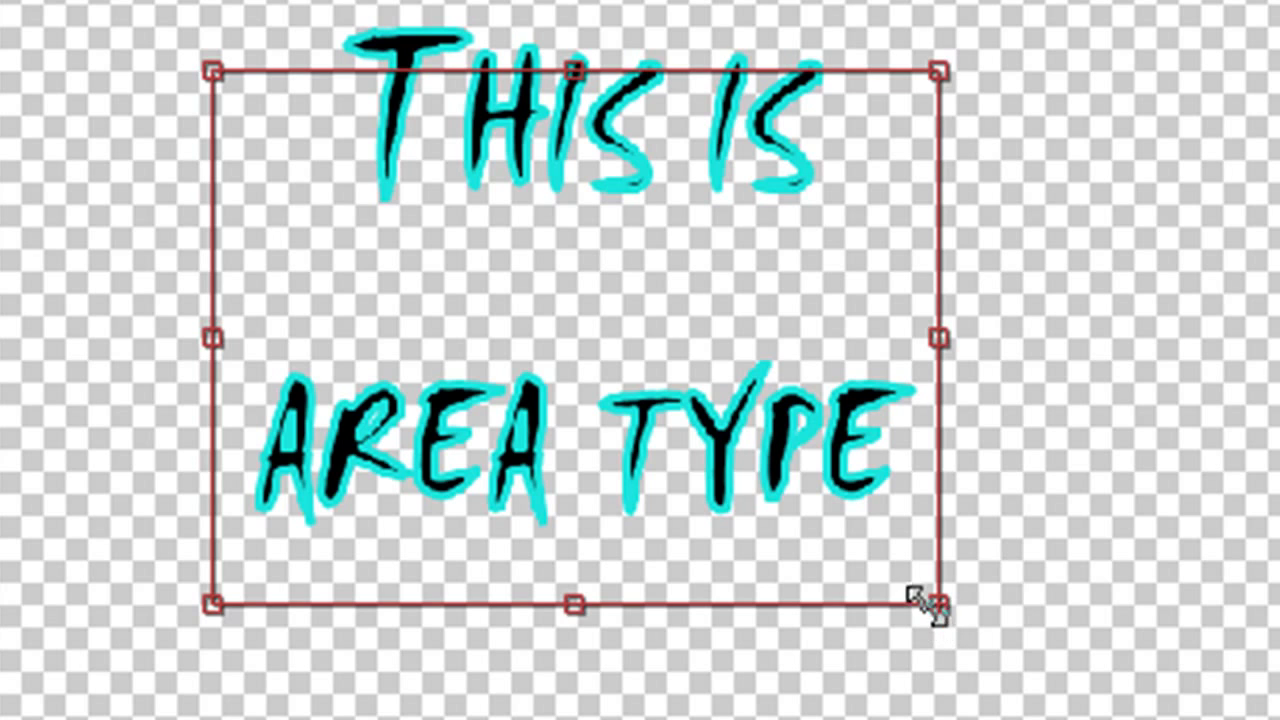
Drag the area box's handles until the text reflows as THIS IS AREA / TYPE IN
{"action": "left_click_drag", "start_coordinate": [935, 604], "coordinate": [993, 719]}
{"action": "left_click_drag", "start_coordinate": [850, 675], "coordinate": [929, 675]}
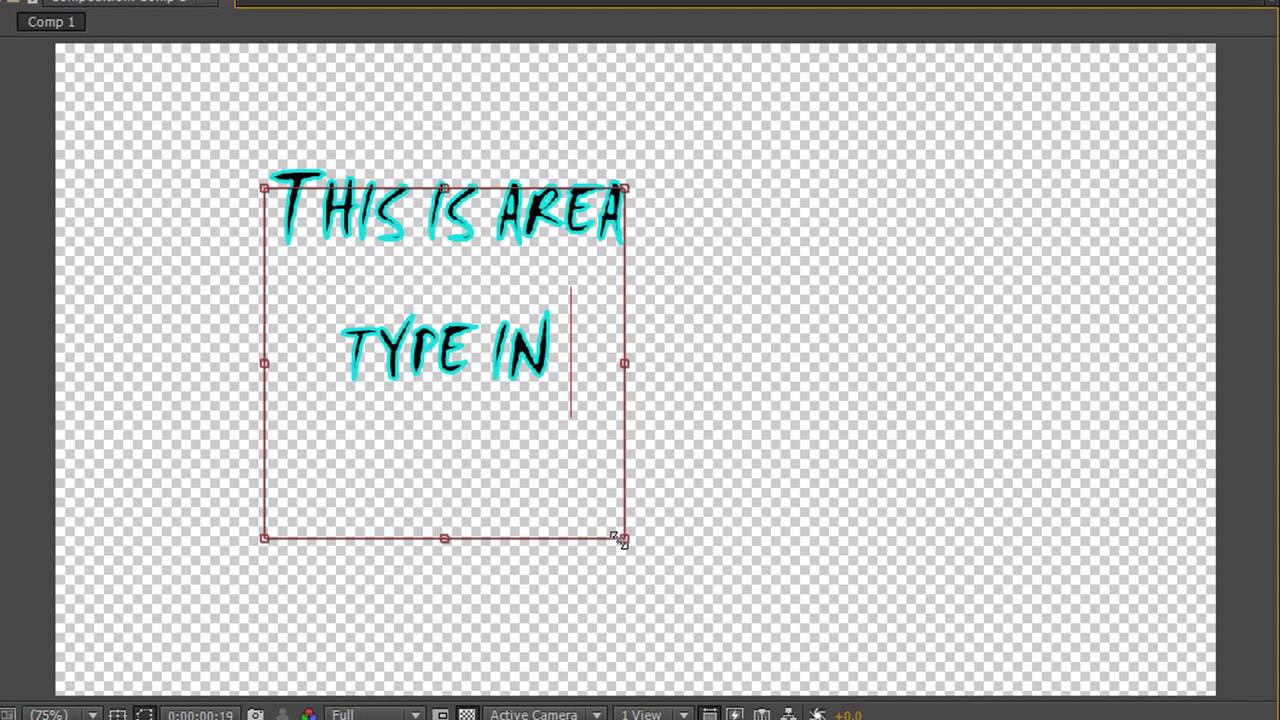
{"action": "left_click_drag", "start_coordinate": [613, 470], "coordinate": [473, 614]}
{"action": "left_click_drag", "start_coordinate": [505, 559], "coordinate": [668, 436]}
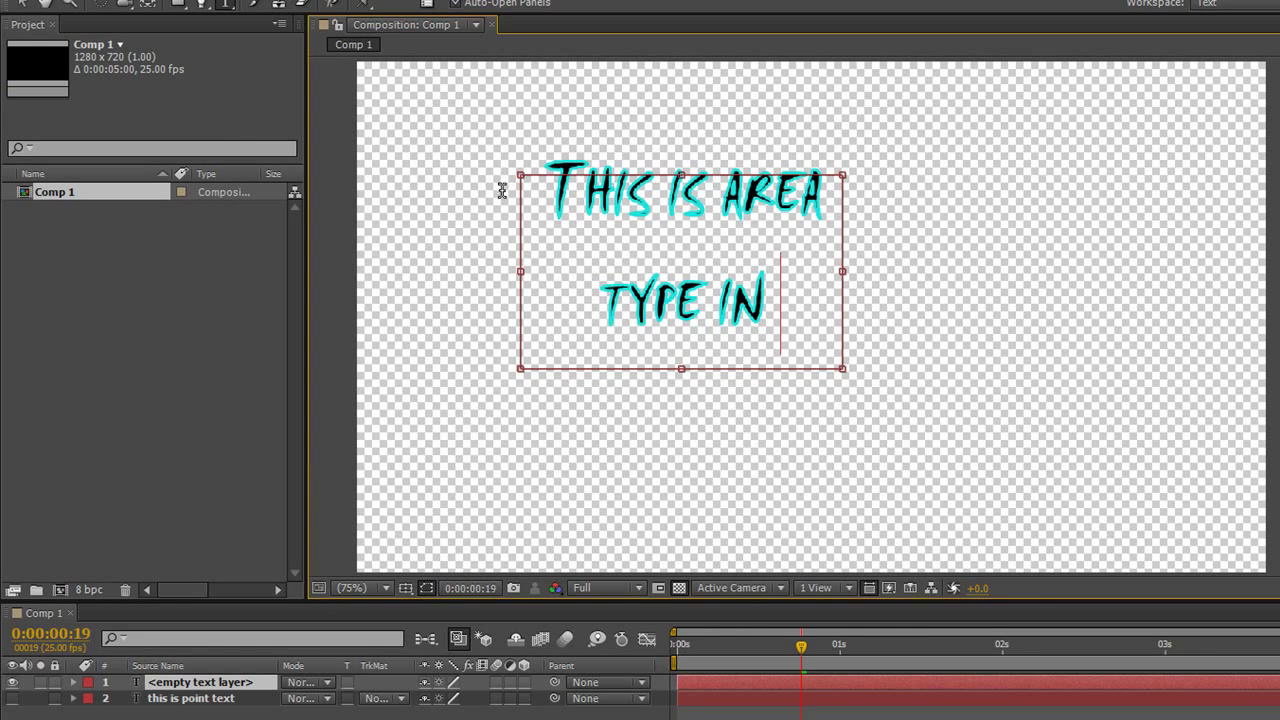
Enlarge the area box slightly, then select the area text layer with the Selection tool (V)
{"action": "mouse_move", "coordinate": [846, 367]}
{"action": "left_mouse_down"}
{"action": "mouse_move", "coordinate": [874, 394]}
{"action": "mouse_move", "coordinate": [841, 352]}
{"action": "left_mouse_up"}
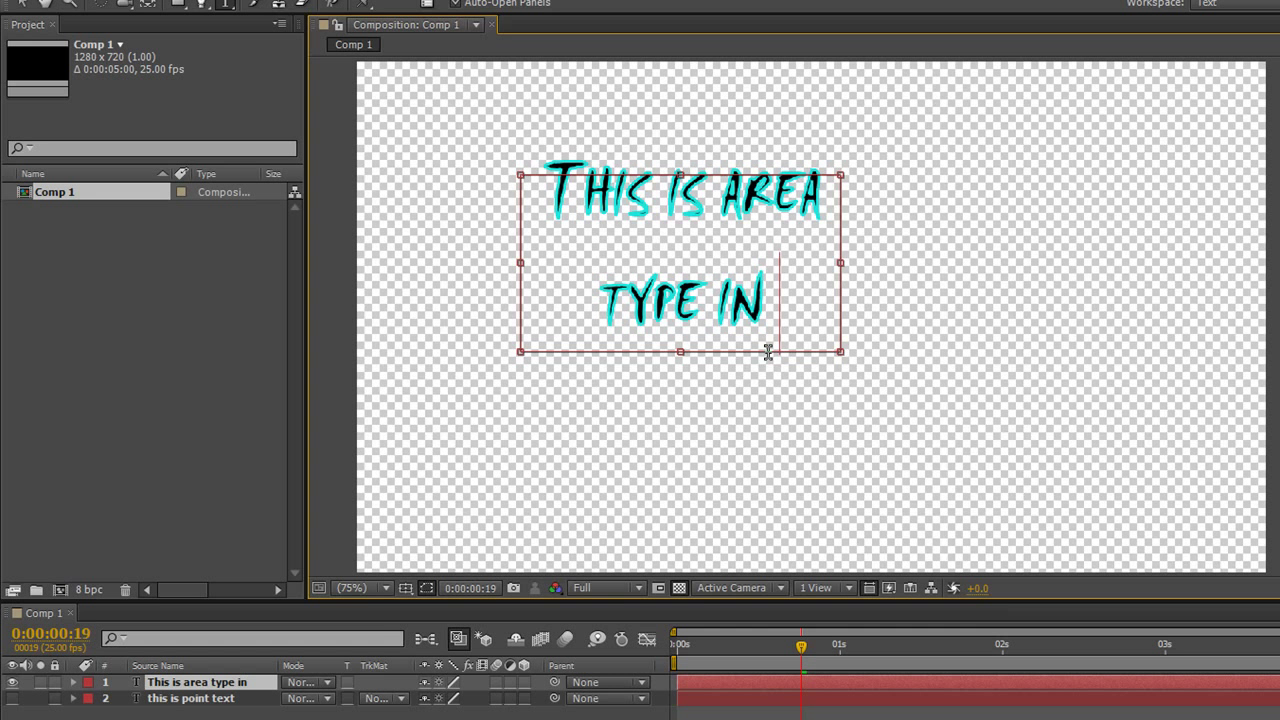
{"action": "left_click", "coordinate": [335, 712]}
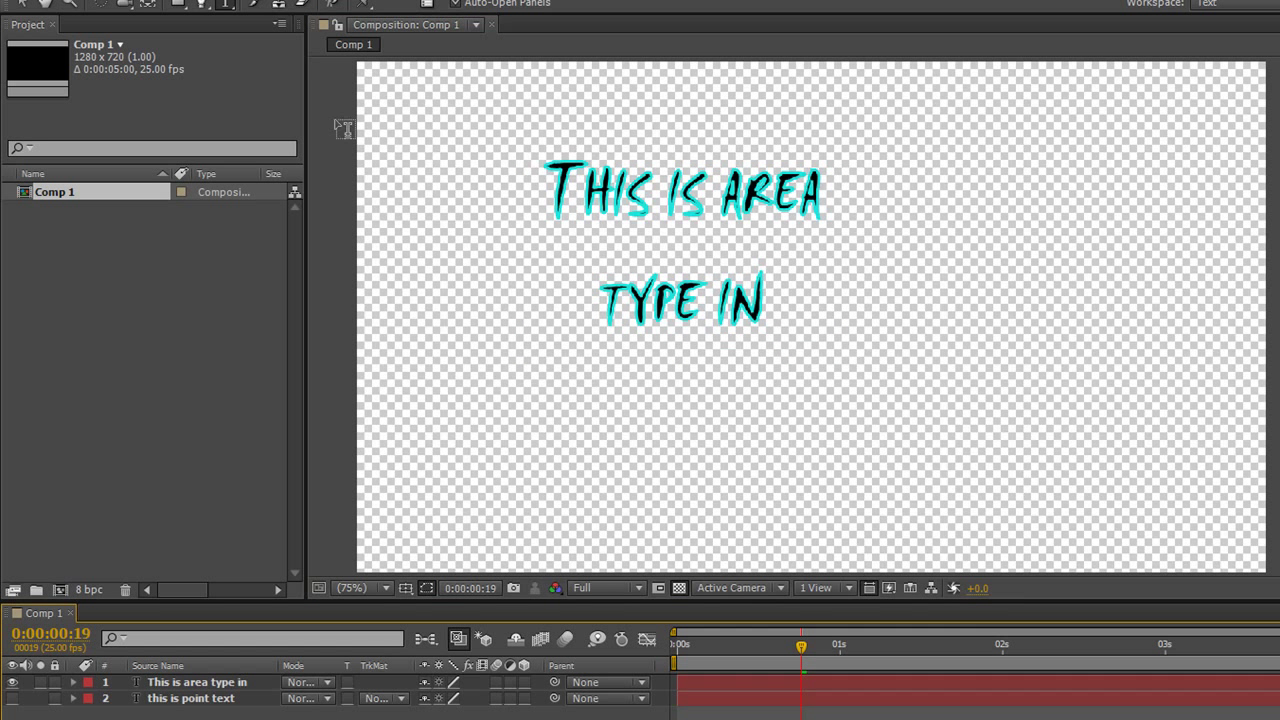
{"action": "key", "text": "v"}
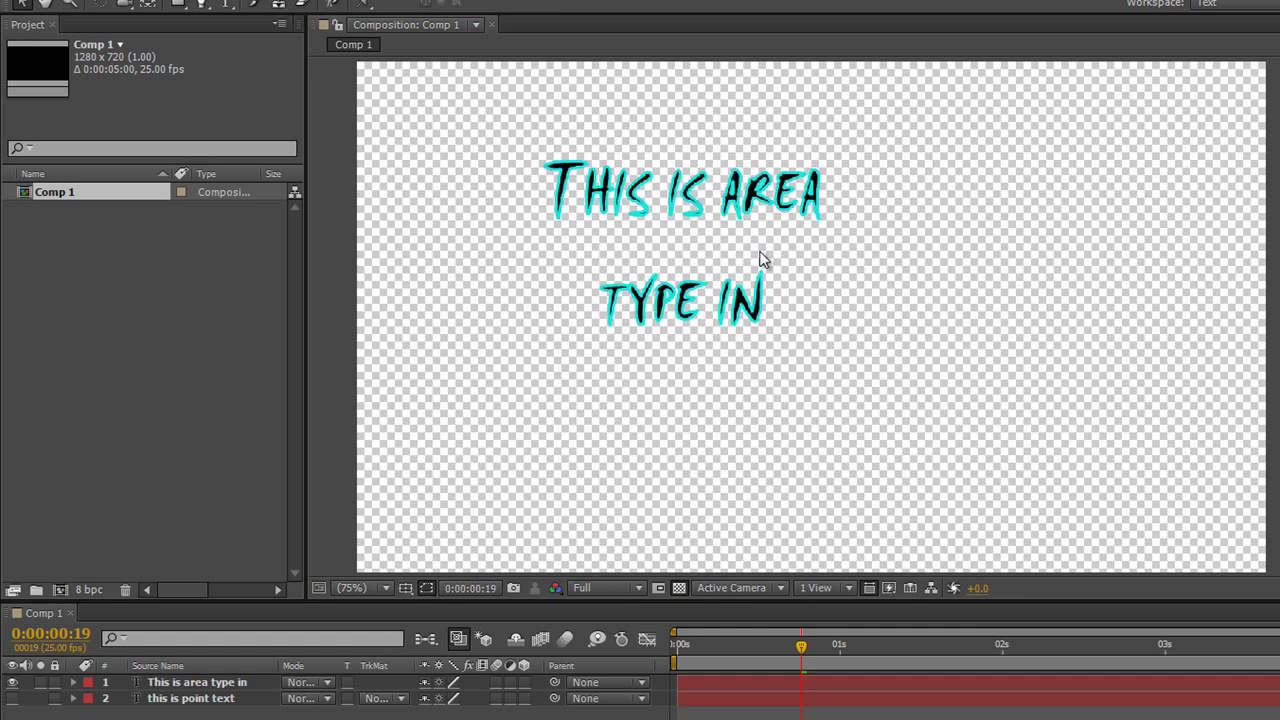
{"action": "left_click", "coordinate": [757, 200]}
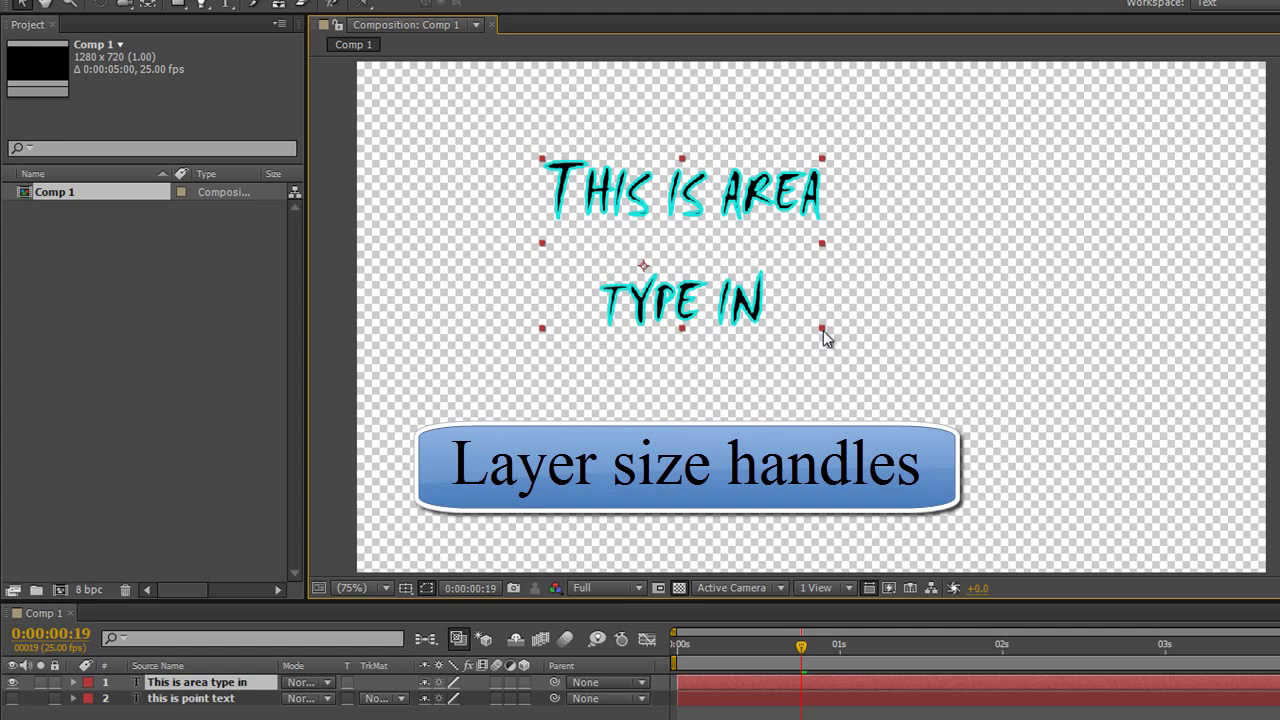
Scale the text layer by its handles, then narrow its paragraph box so the text rewraps
{"action": "left_click_drag", "start_coordinate": [823, 330], "coordinate": [840, 458]}
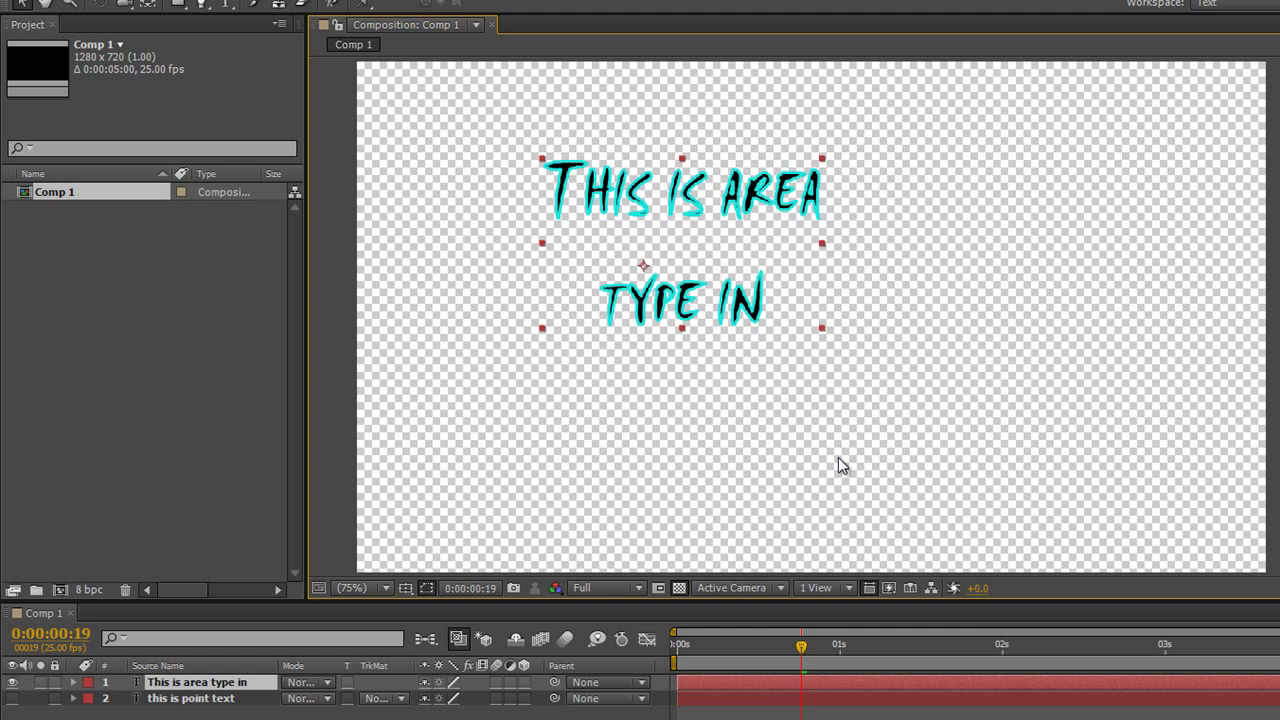
{"action": "double_click", "coordinate": [214, 684]}
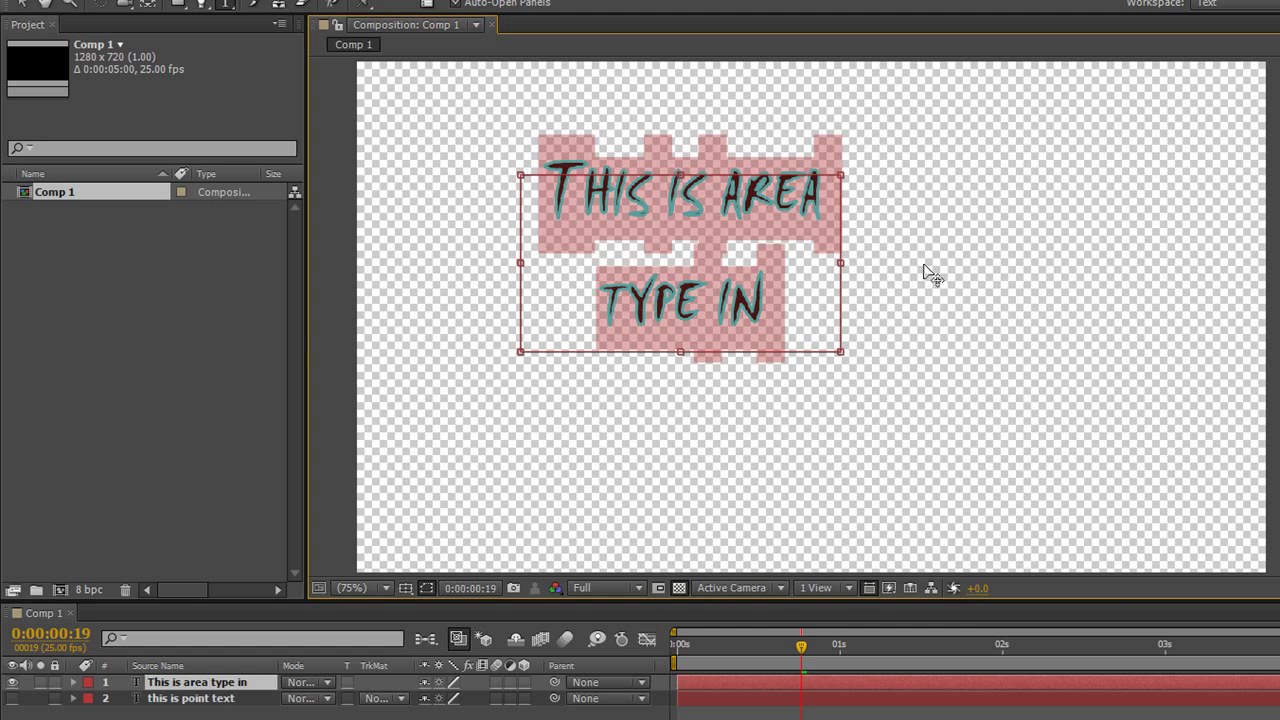
{"action": "mouse_move", "coordinate": [832, 353]}
{"action": "left_mouse_down"}
{"action": "mouse_move", "coordinate": [751, 373]}
{"action": "mouse_move", "coordinate": [710, 536]}
{"action": "mouse_move", "coordinate": [851, 458]}
{"action": "mouse_move", "coordinate": [886, 366]}
{"action": "mouse_move", "coordinate": [851, 370]}
{"action": "left_mouse_up"}
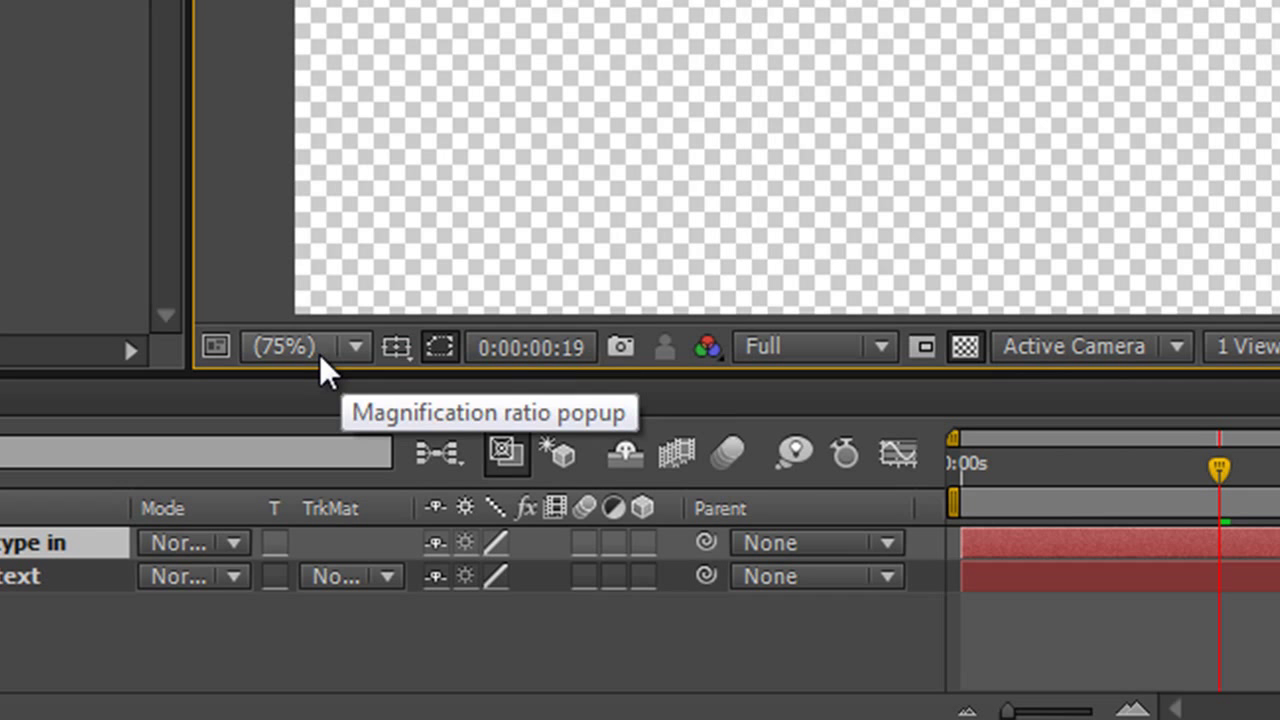
Turn on Title/Action Safe from the grid and guide options below the viewer
{"action": "left_click", "coordinate": [392, 356]}
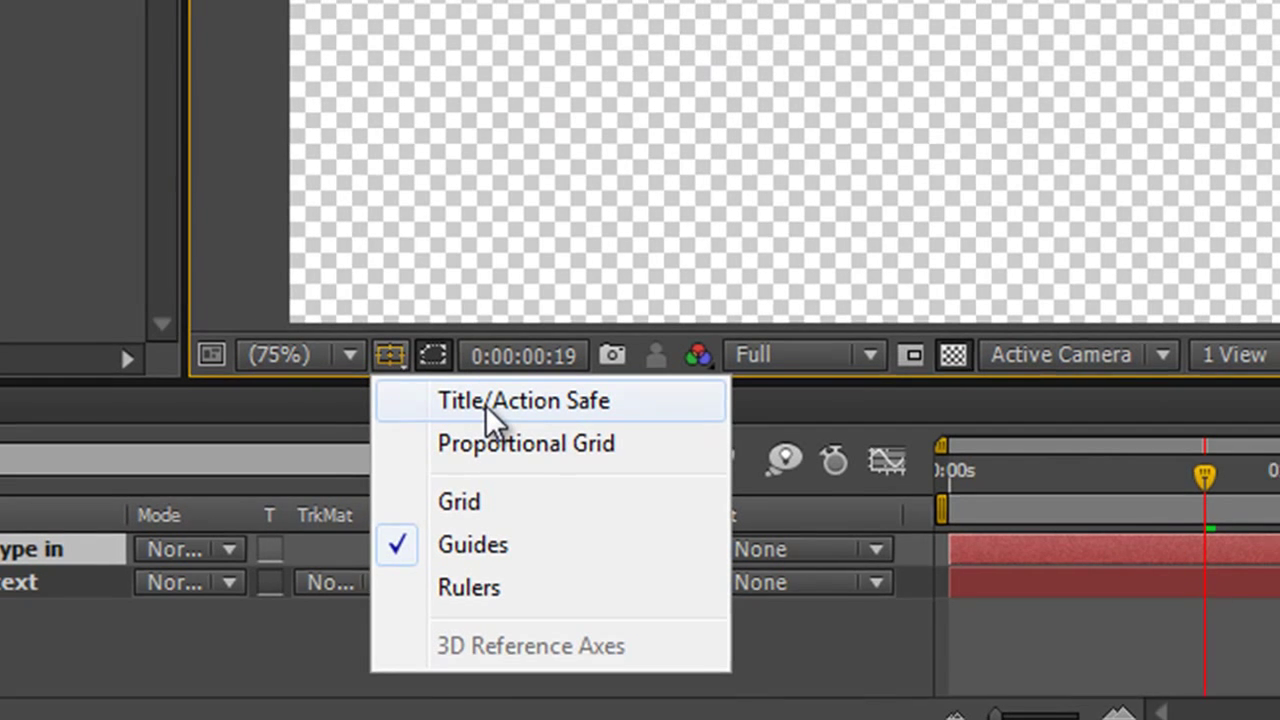
{"action": "left_click", "coordinate": [492, 396]}
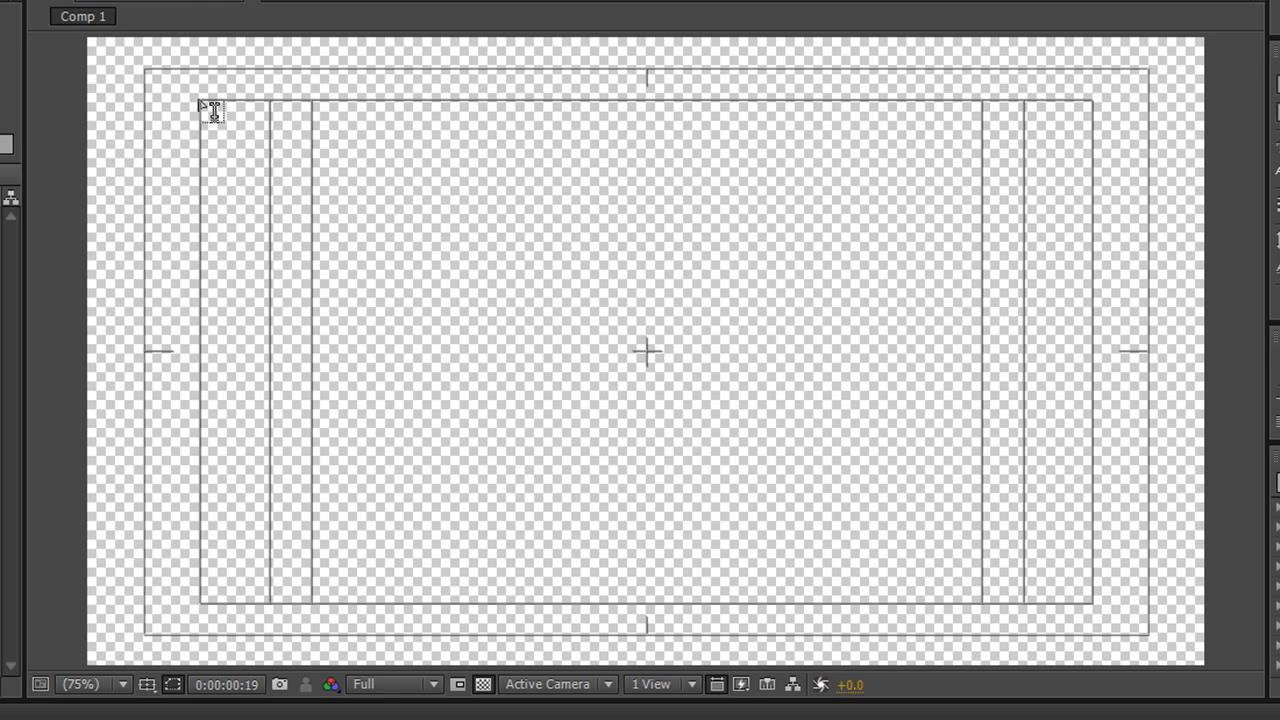
Draw an area text box corner to corner across the title-safe region and align its right edge
{"action": "left_click_drag", "start_coordinate": [201, 101], "coordinate": [1092, 602]}
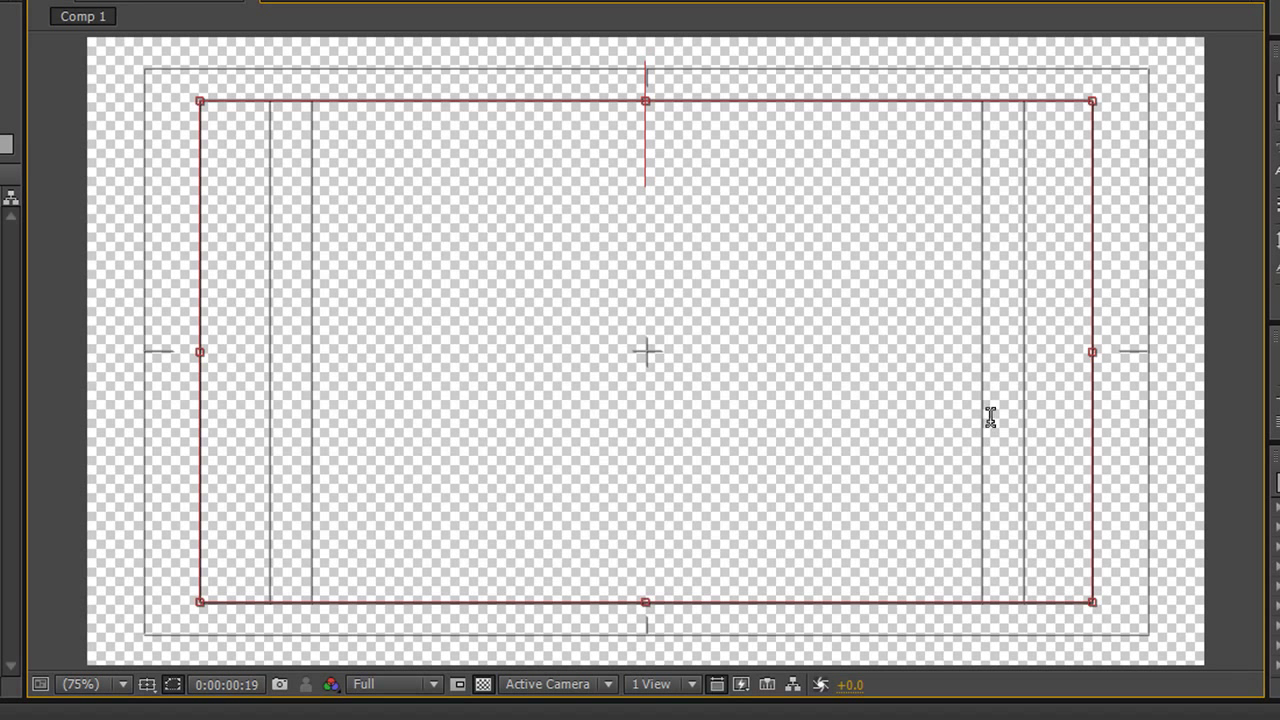
{"action": "mouse_move", "coordinate": [1093, 352]}
{"action": "left_mouse_down"}
{"action": "mouse_move", "coordinate": [1071, 357]}
{"action": "mouse_move", "coordinate": [1092, 364]}
{"action": "left_mouse_up"}
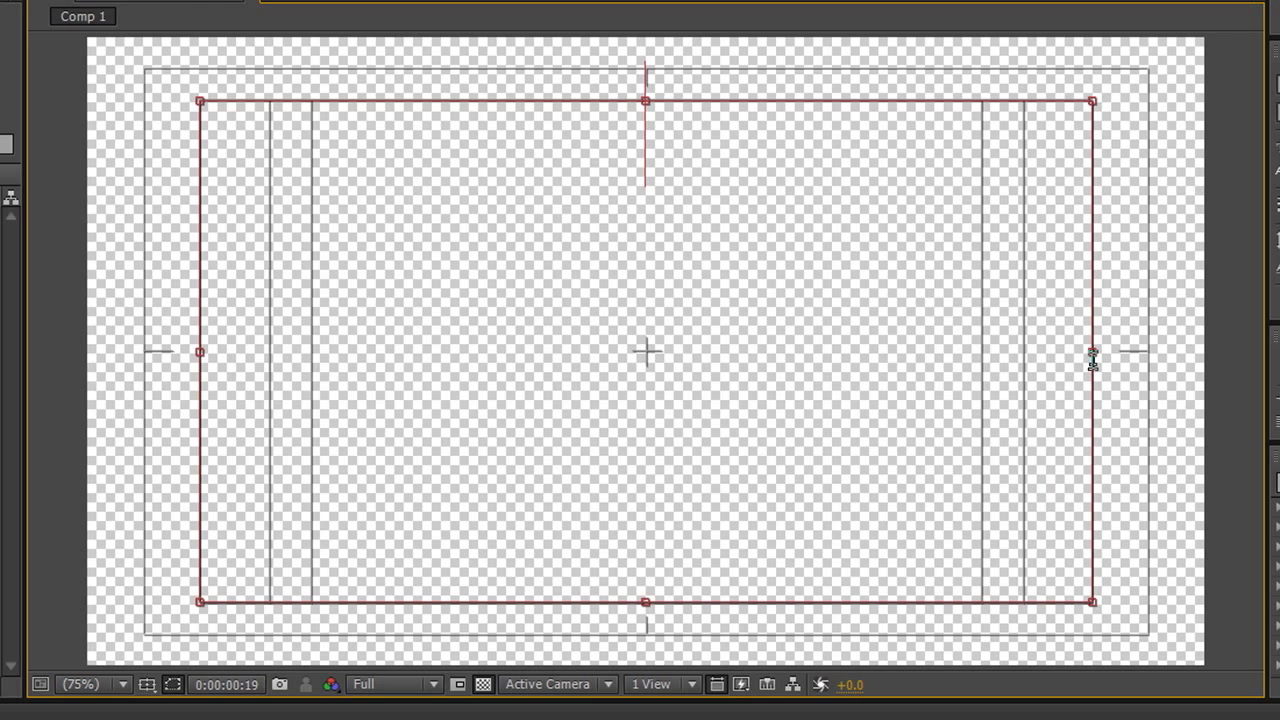